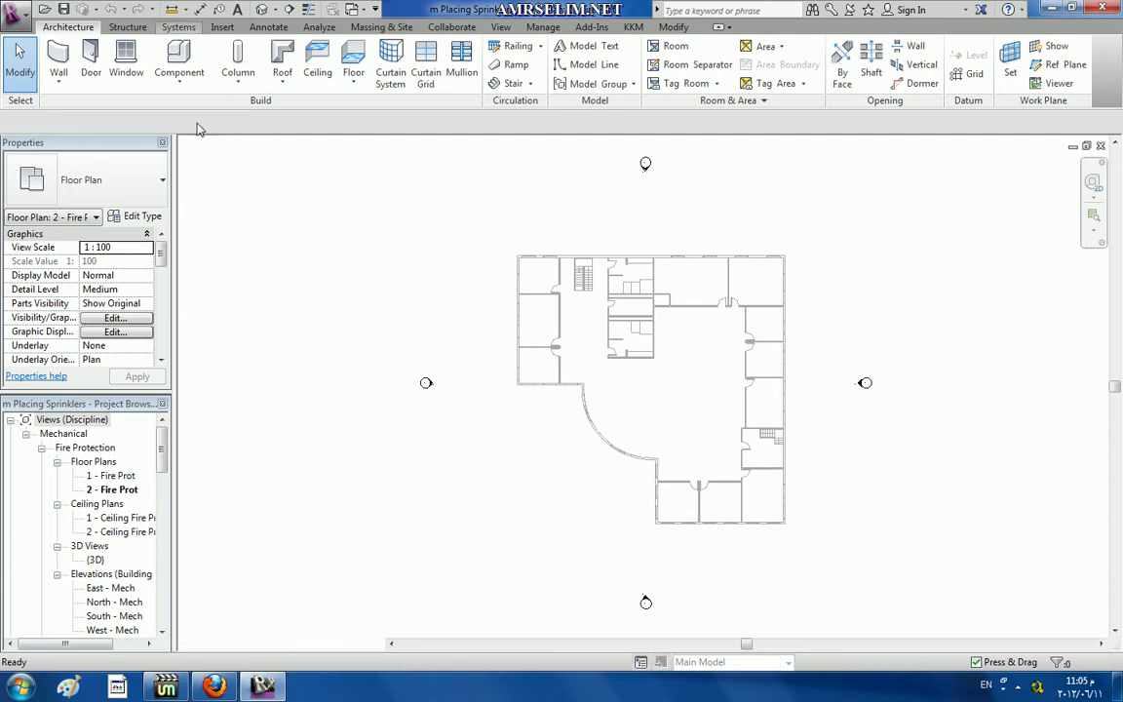
# Start a rectangular duct 1200 mm wide and place its start point mid-plan.
pyautogui.click(179, 26)
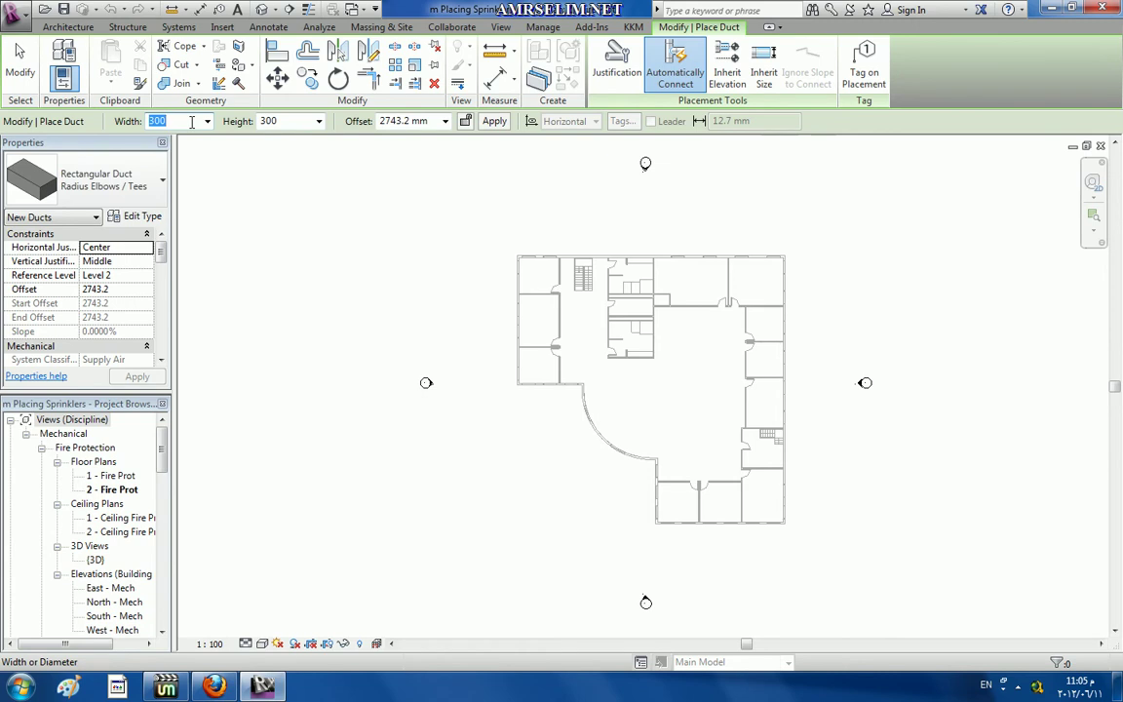
pyautogui.click(206, 121)
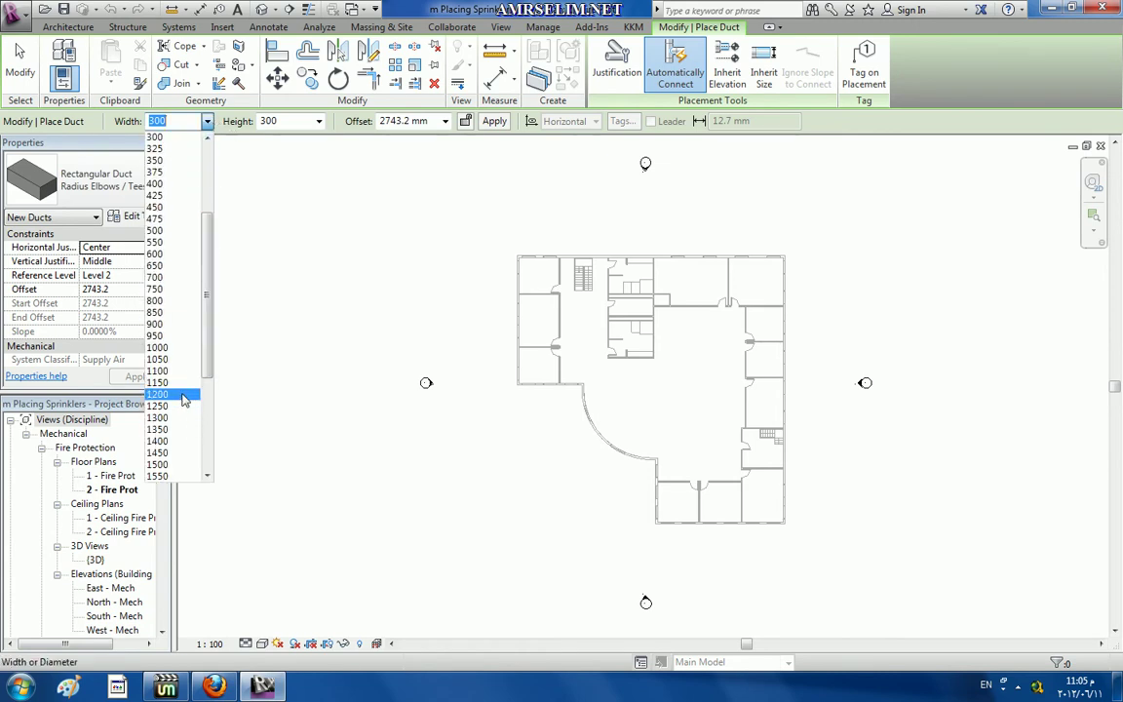
pyautogui.click(185, 395)
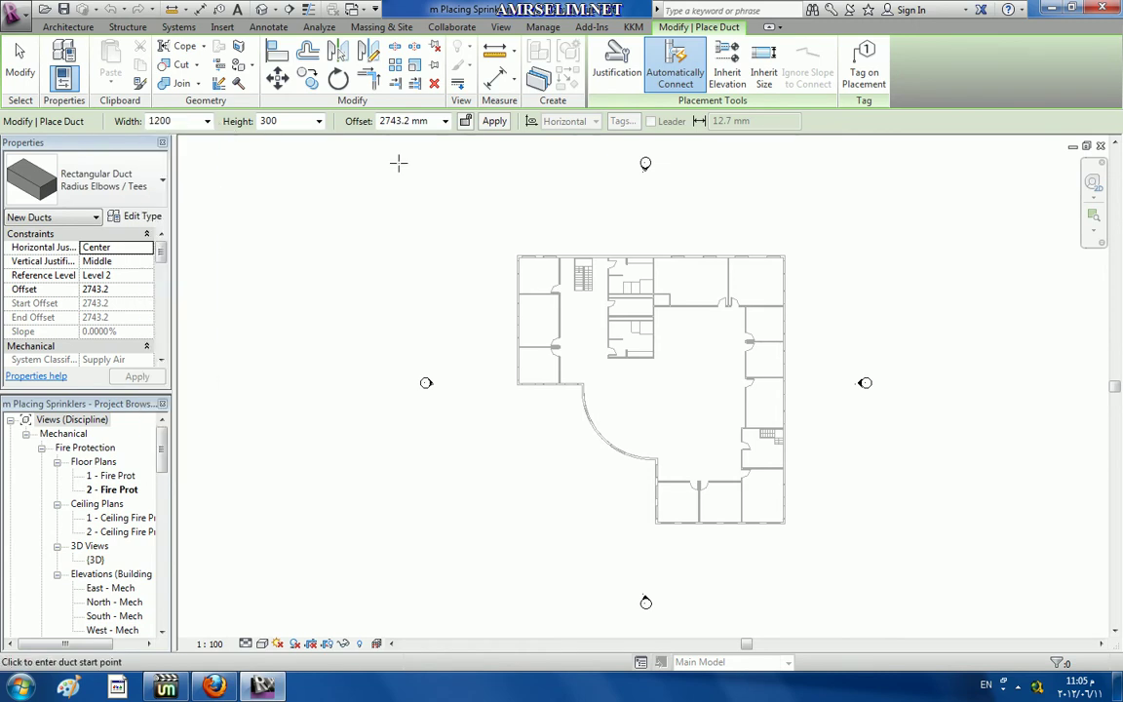
pyautogui.click(610, 394)
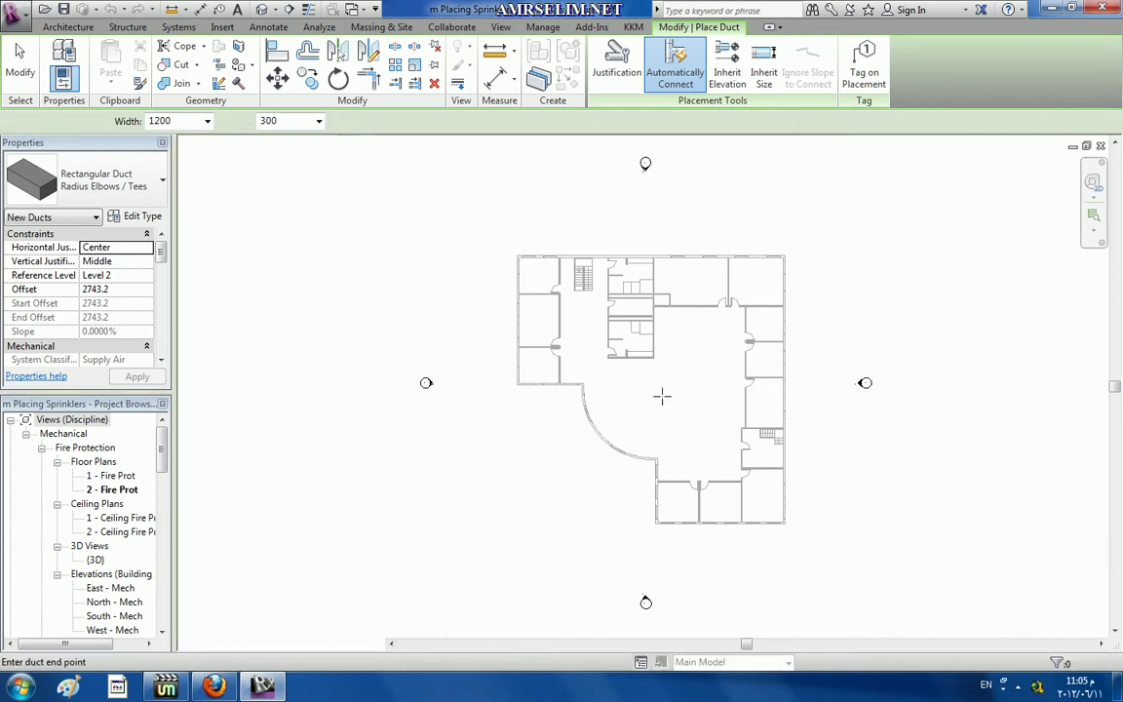
# Finish the horizontal duct run and set the duct offset to 2100 mm.
pyautogui.click(723, 394)
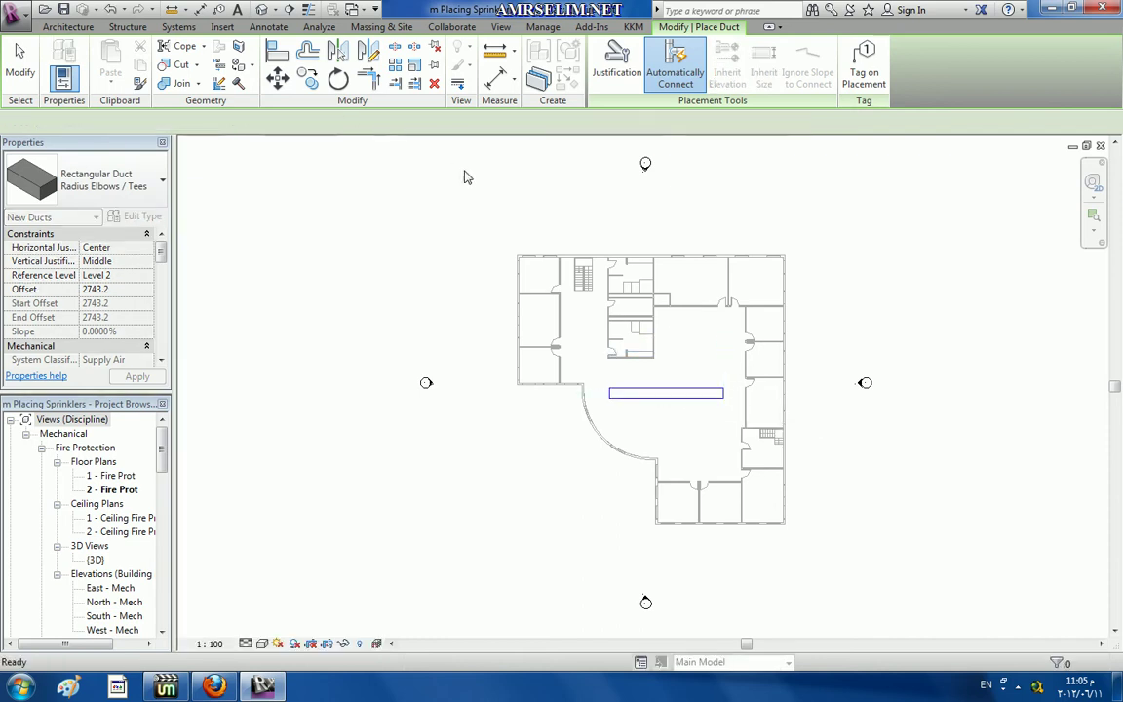
pyautogui.doubleClick(409, 120)
pyautogui.write('2100.0')
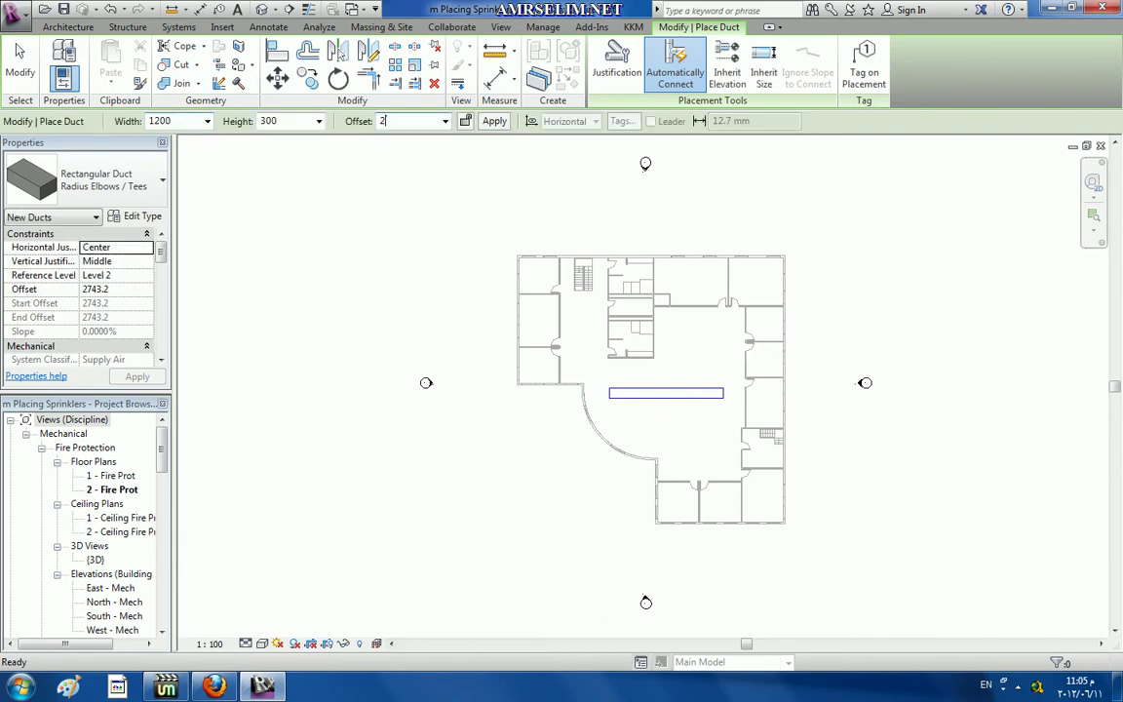
# Draw a vertical duct crossing the horizontal one from below to above, then exit duct placement.
pyautogui.click(664, 432)
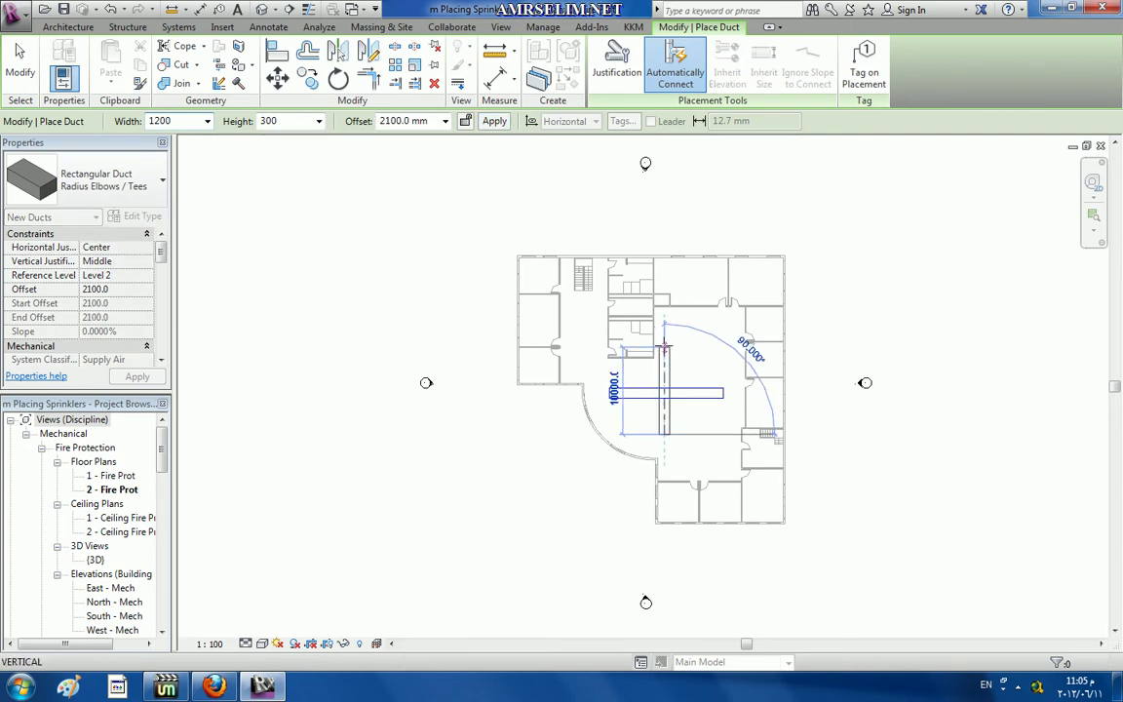
pyautogui.click(664, 346)
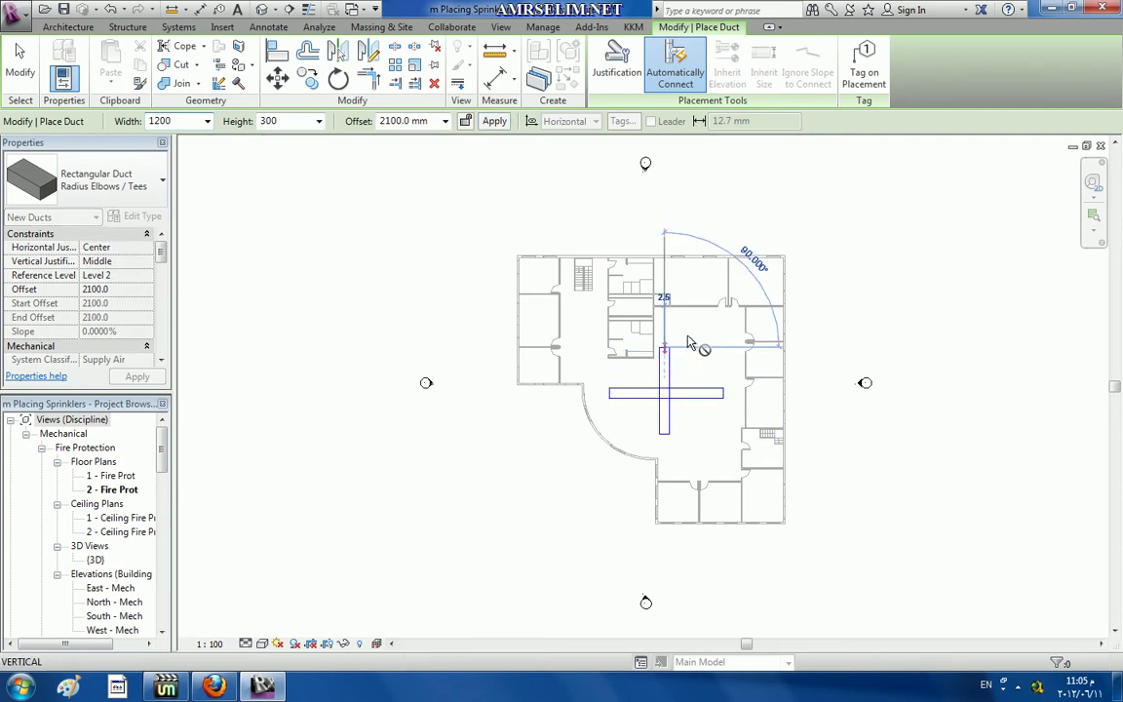
pyautogui.press('Escape')
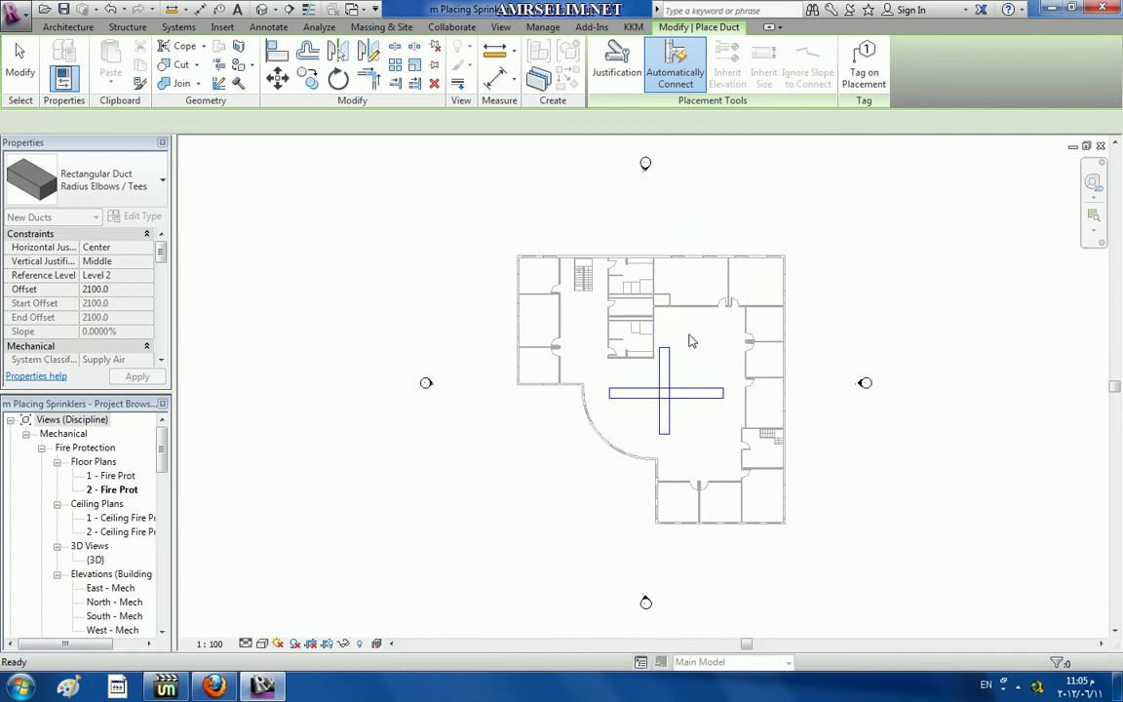
pyautogui.press('Escape')
pyautogui.scroll(5, 673, 400)
# Turn off Draw MEP Hidden Lines in Mechanical Settings, then show the duct and piping tools again.
pyautogui.scroll(2, 664, 408)
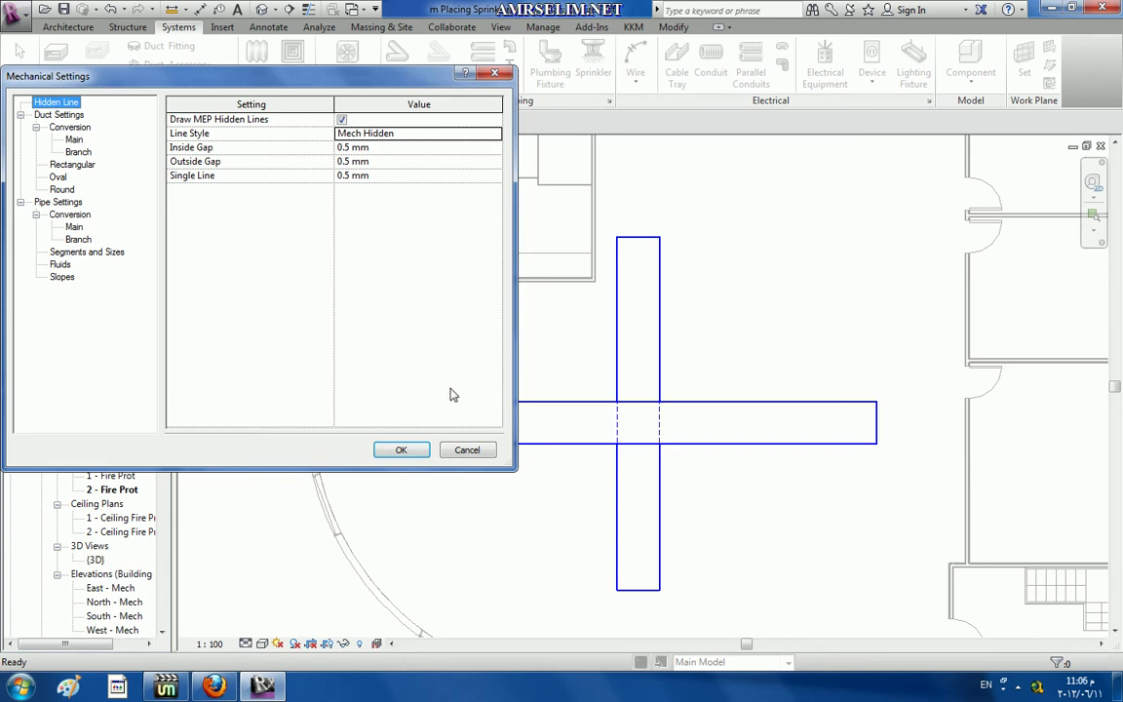
pyautogui.click(468, 451)
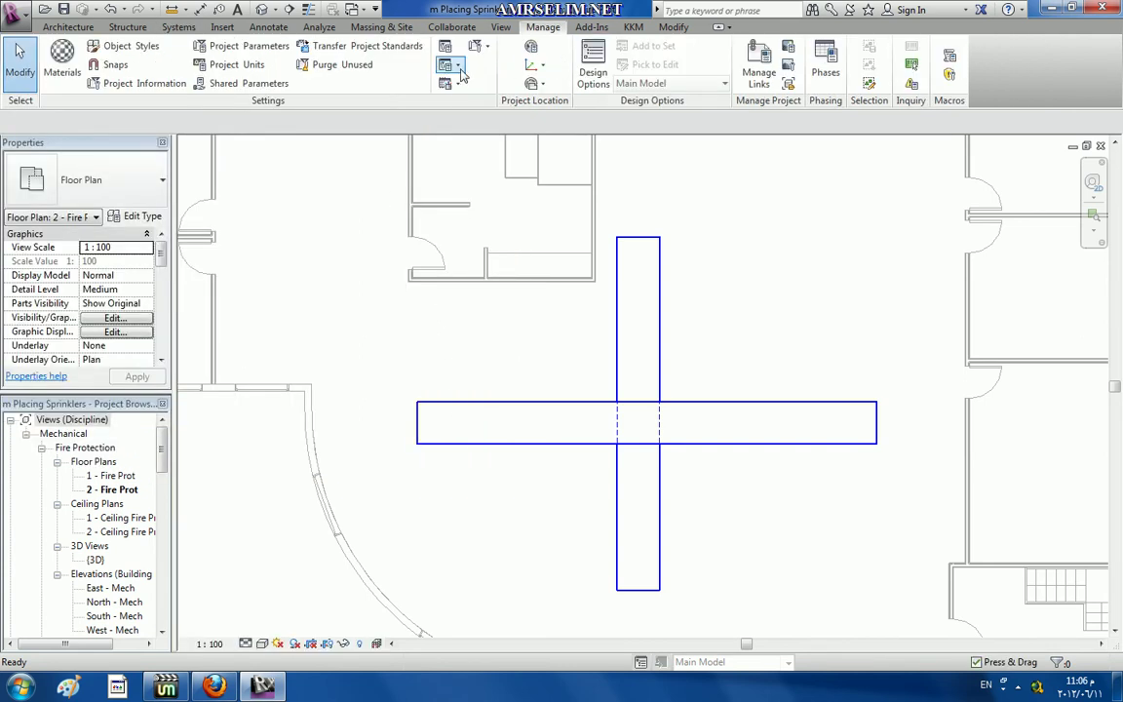
pyautogui.click(459, 66)
pyautogui.click(473, 103)
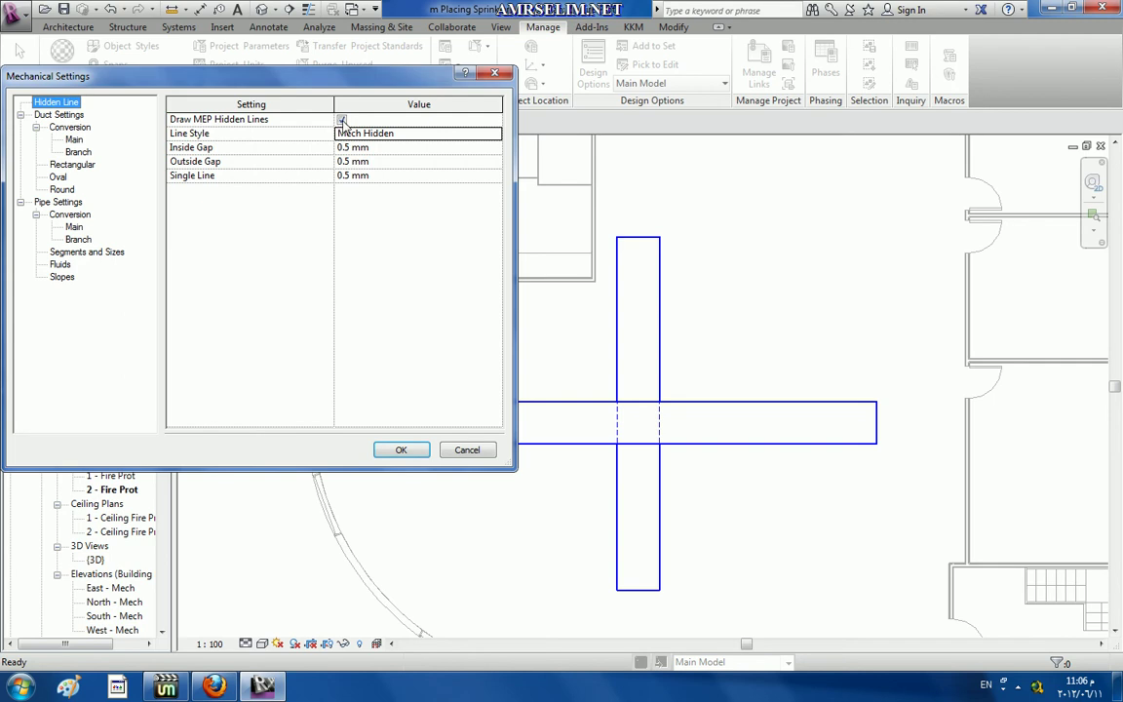
pyautogui.click(401, 450)
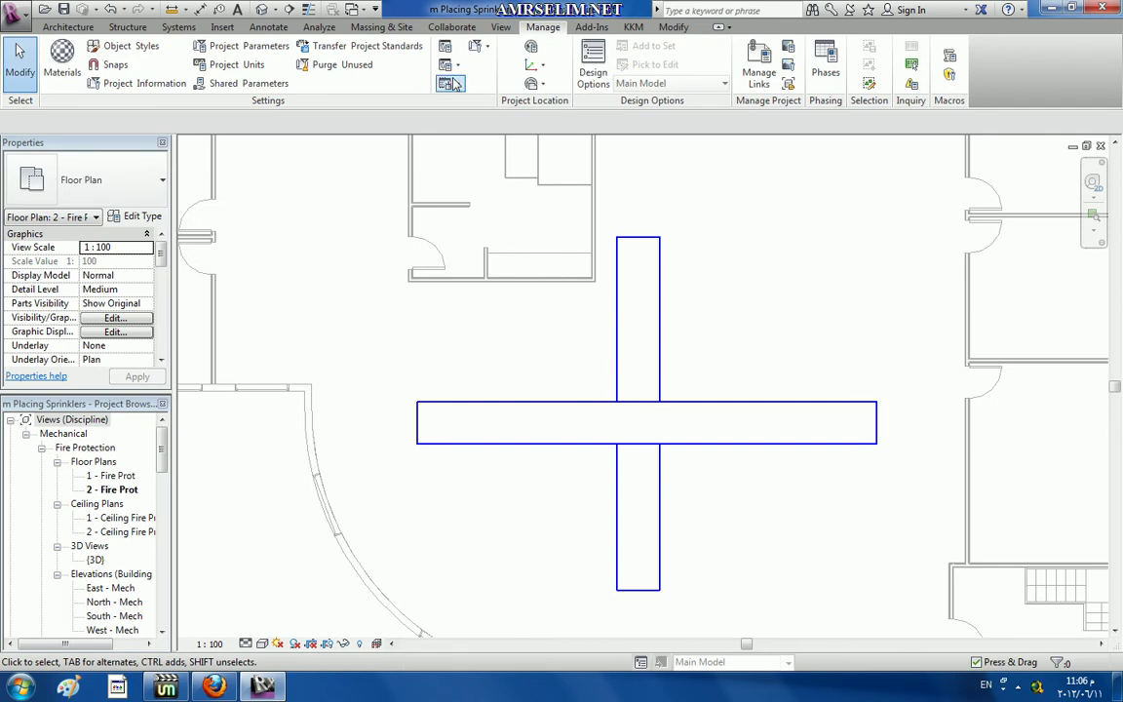
pyautogui.click(174, 27)
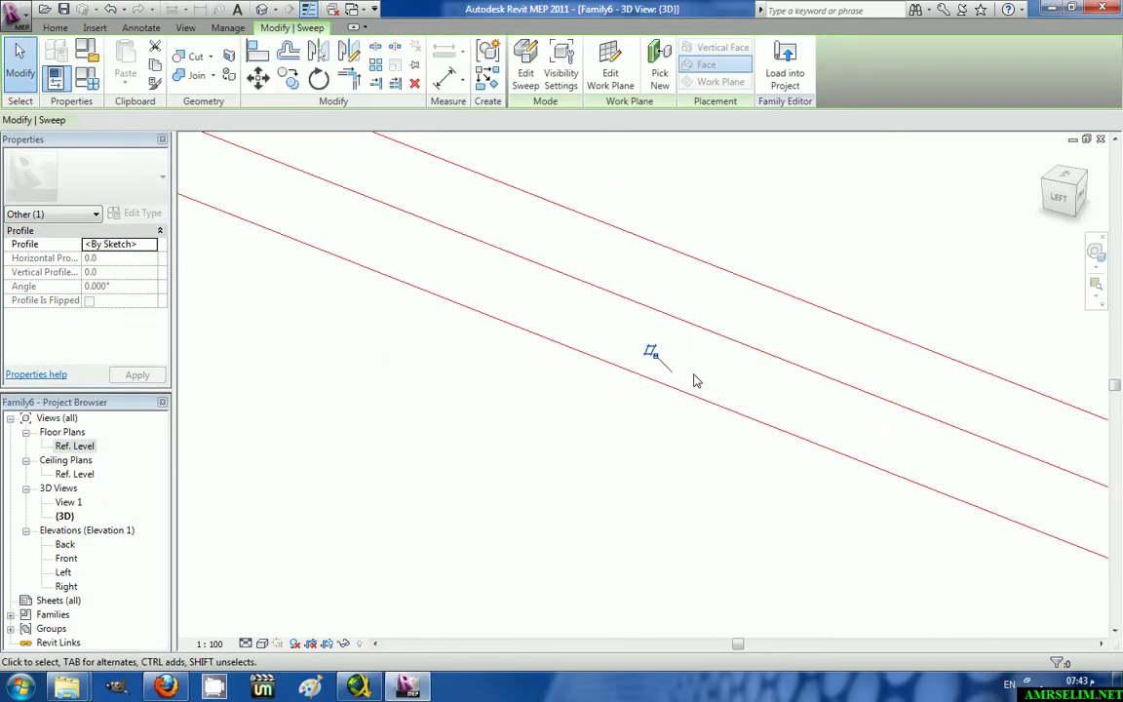
# Orbit the 3D view, then delete the existing sweep in the Ref. Level floor plan.
pyautogui.scroll(-2, 694, 380)
pyautogui.scroll(-2, 669, 394)
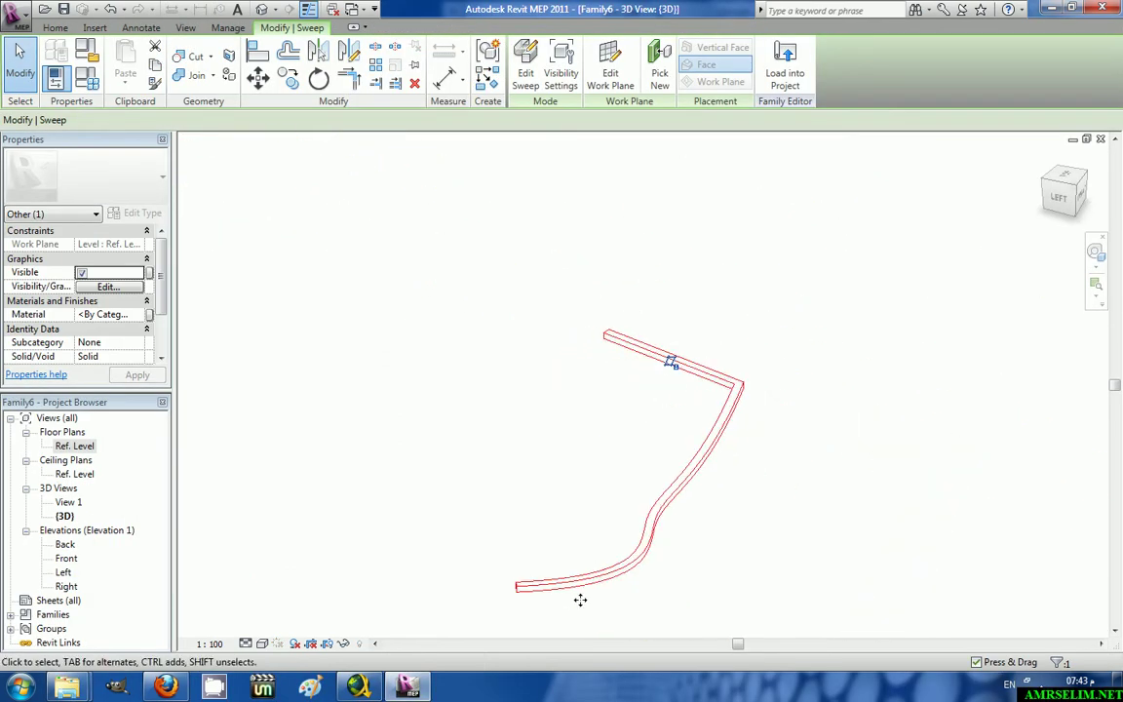
pyautogui.moveTo(605, 546)
pyautogui.keyDown('shift'); pyautogui.mouseDown(button='middle')
pyautogui.moveTo(445, 484)
pyautogui.moveTo(389, 404)
pyautogui.moveTo(407, 459)
pyautogui.moveTo(471, 530)
pyautogui.moveTo(458, 536)
pyautogui.mouseUp(button='middle'); pyautogui.keyUp('shift')
pyautogui.doubleClick(72, 448)
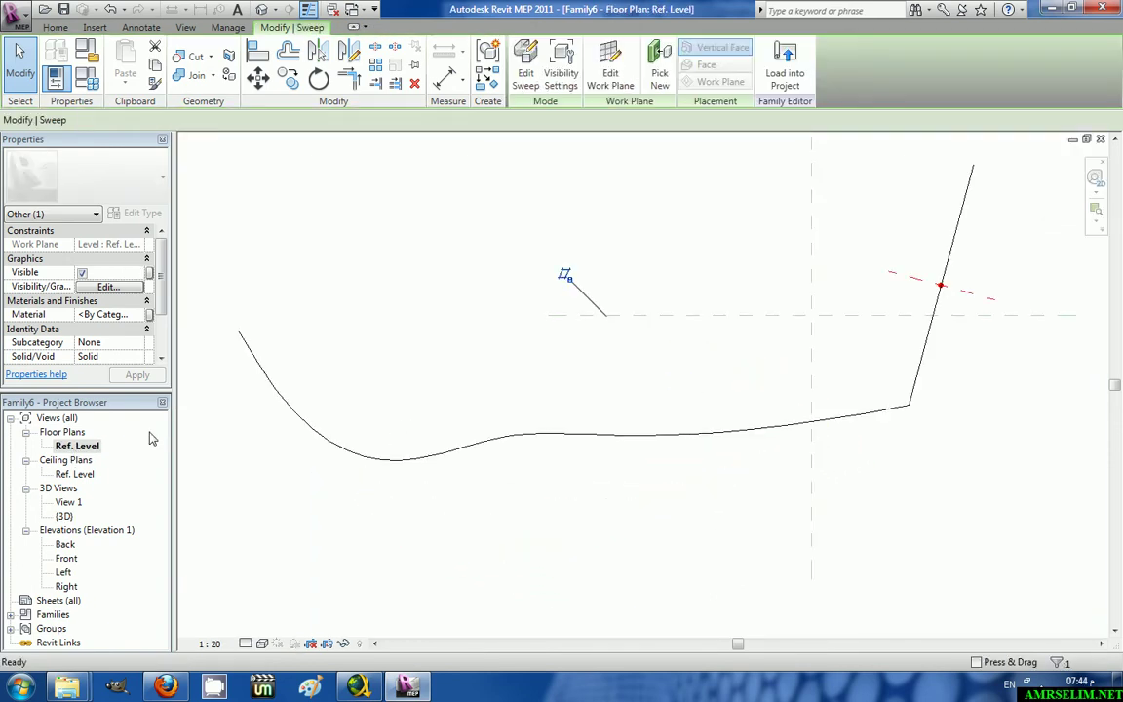
pyautogui.click(497, 507)
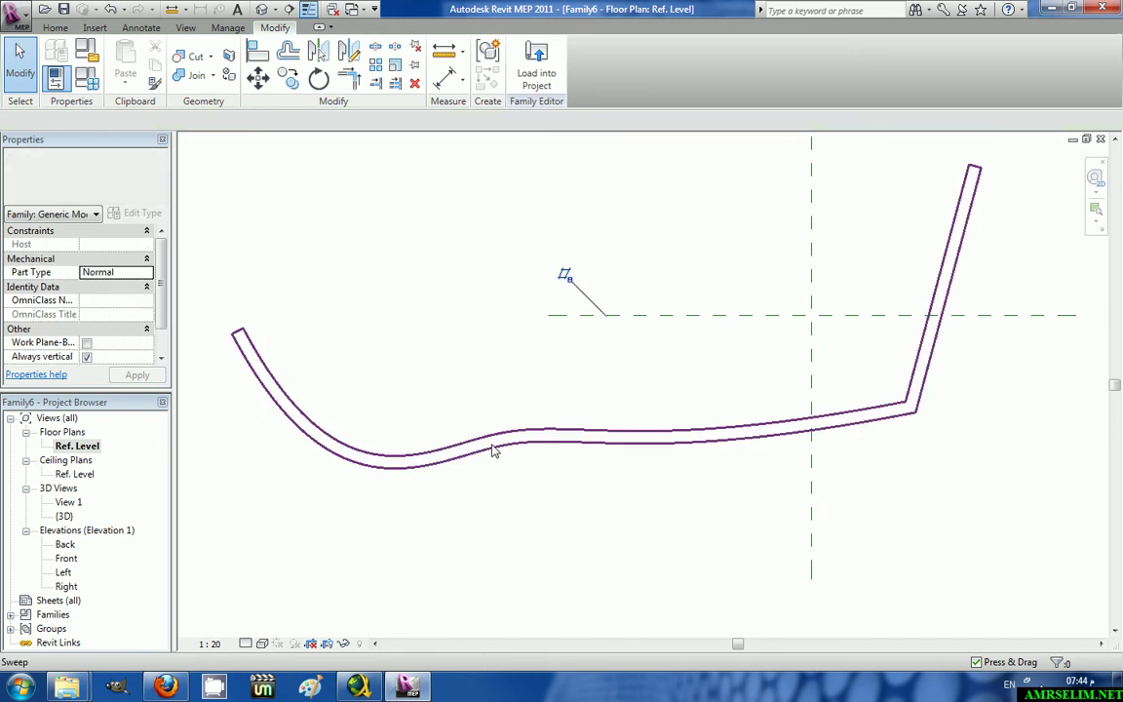
pyautogui.click(493, 451)
pyautogui.press('Delete')
pyautogui.click(56, 27)
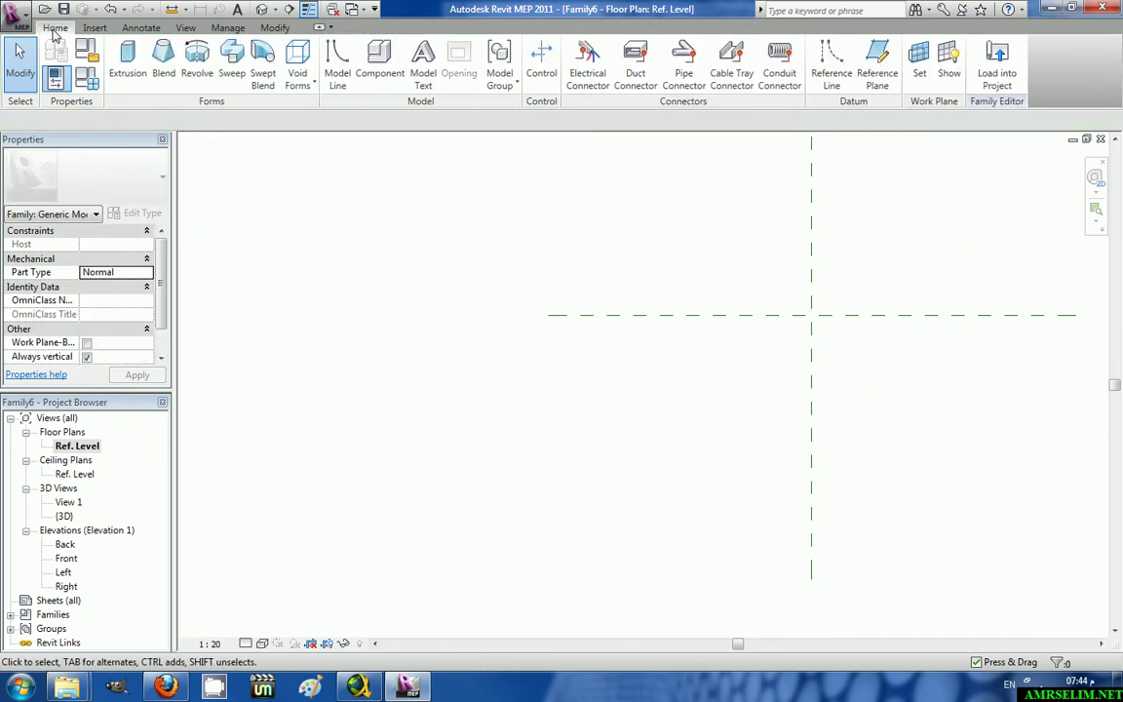
# Start a new swept blend and sketch its path with the Spline tool.
pyautogui.click(264, 54)
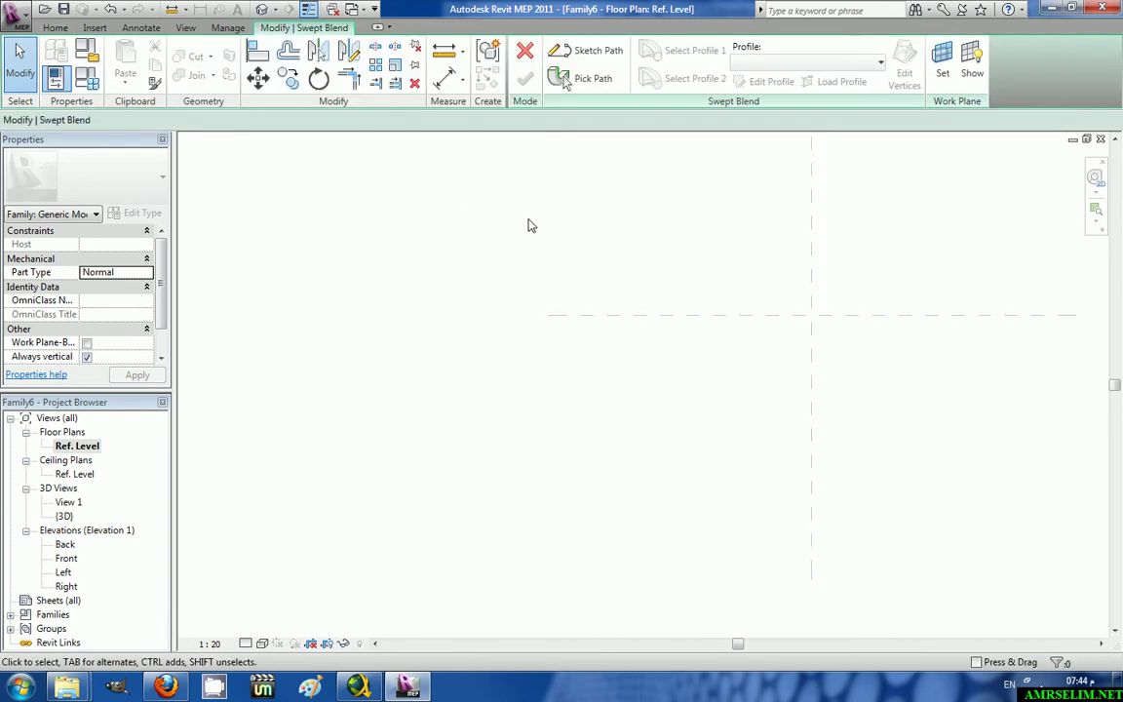
pyautogui.click(585, 54)
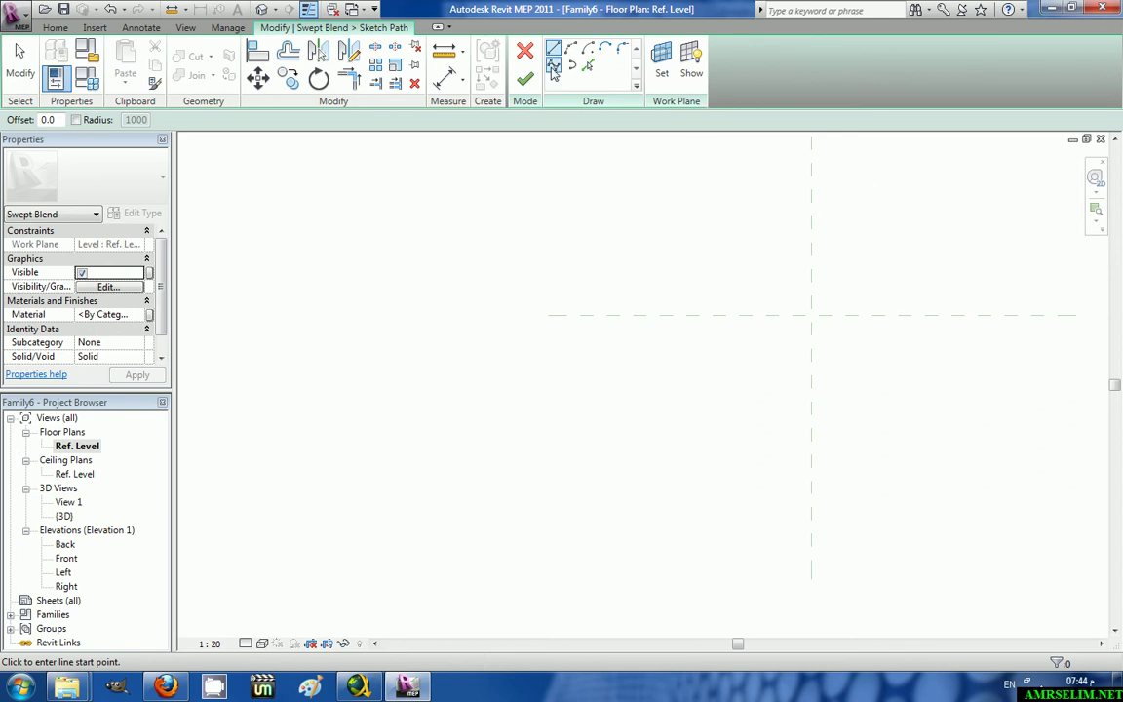
pyautogui.click(553, 66)
# Draw a U-shaped spline from upper right through the lower left to the far left, and finish the path.
pyautogui.click(949, 168)
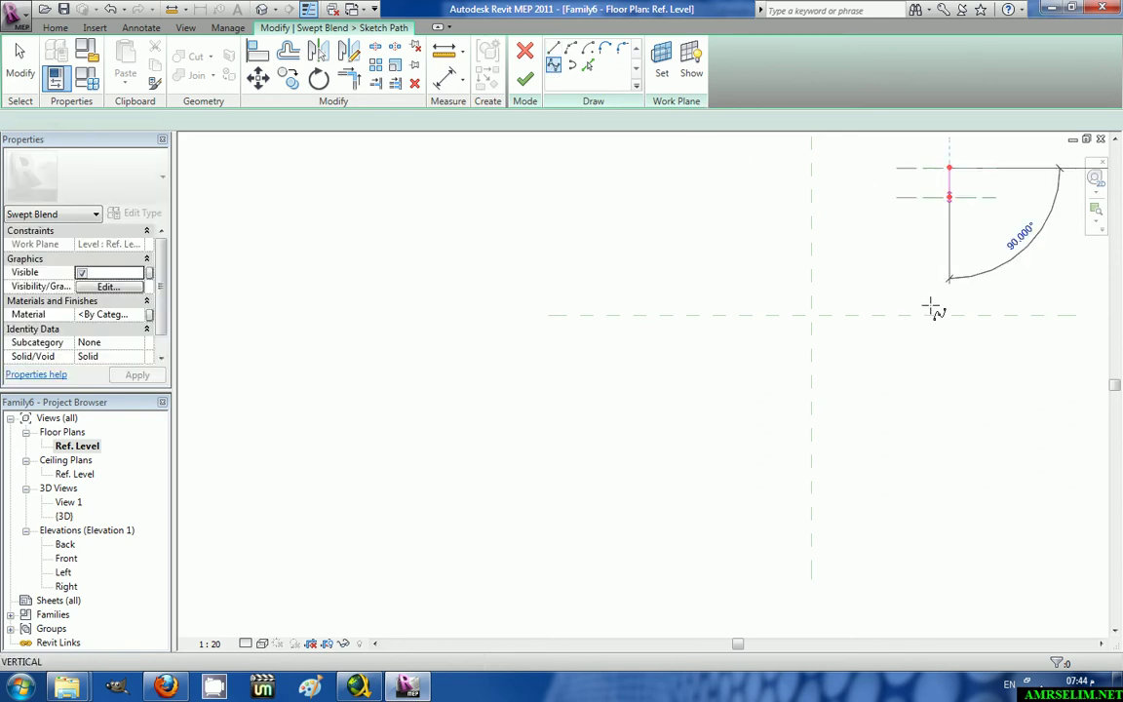
pyautogui.click(888, 389)
pyautogui.click(478, 445)
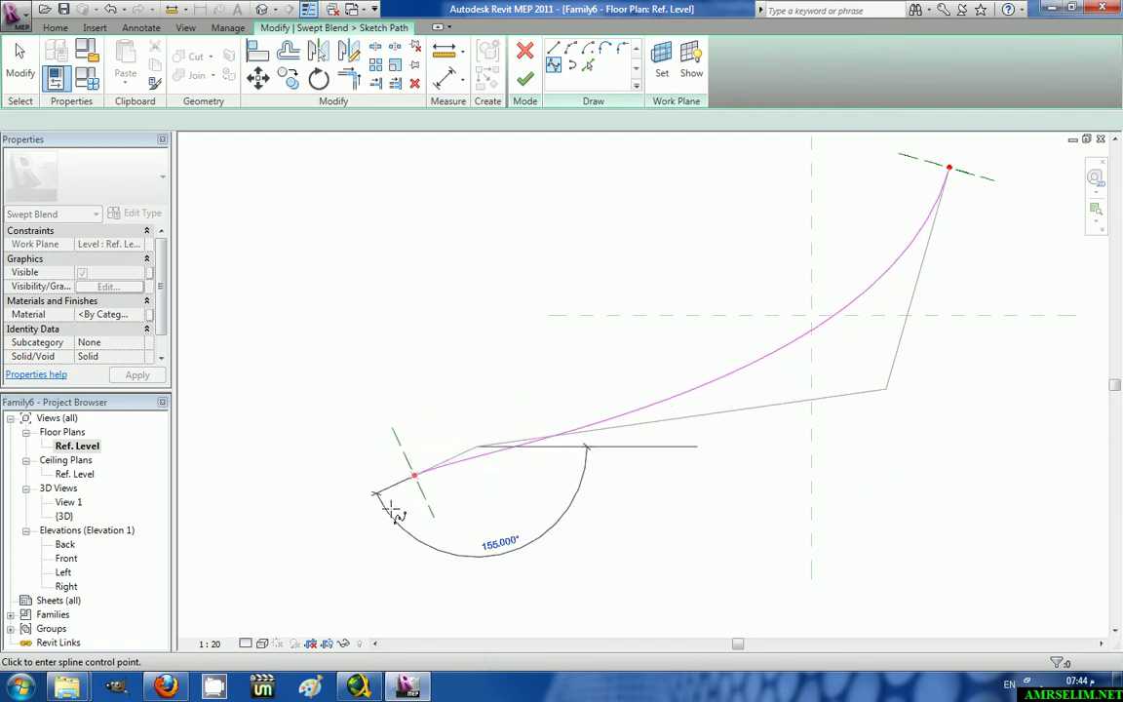
pyautogui.click(230, 476)
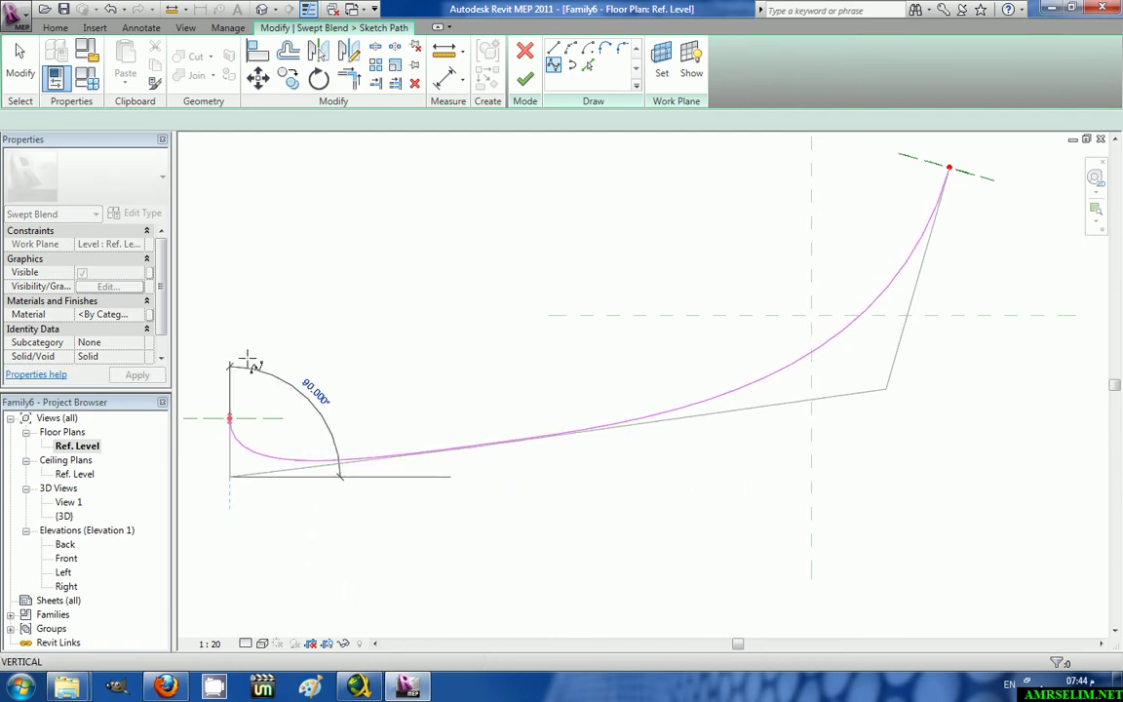
pyautogui.doubleClick(220, 220)
pyautogui.press('Escape')
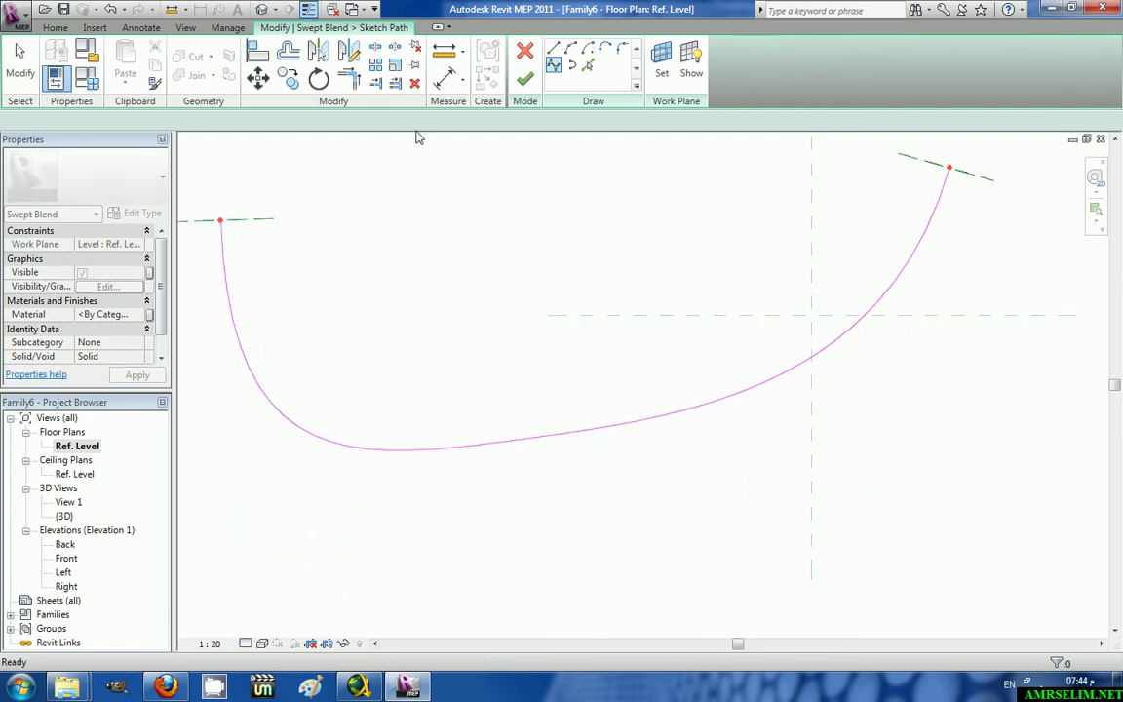
pyautogui.click(525, 78)
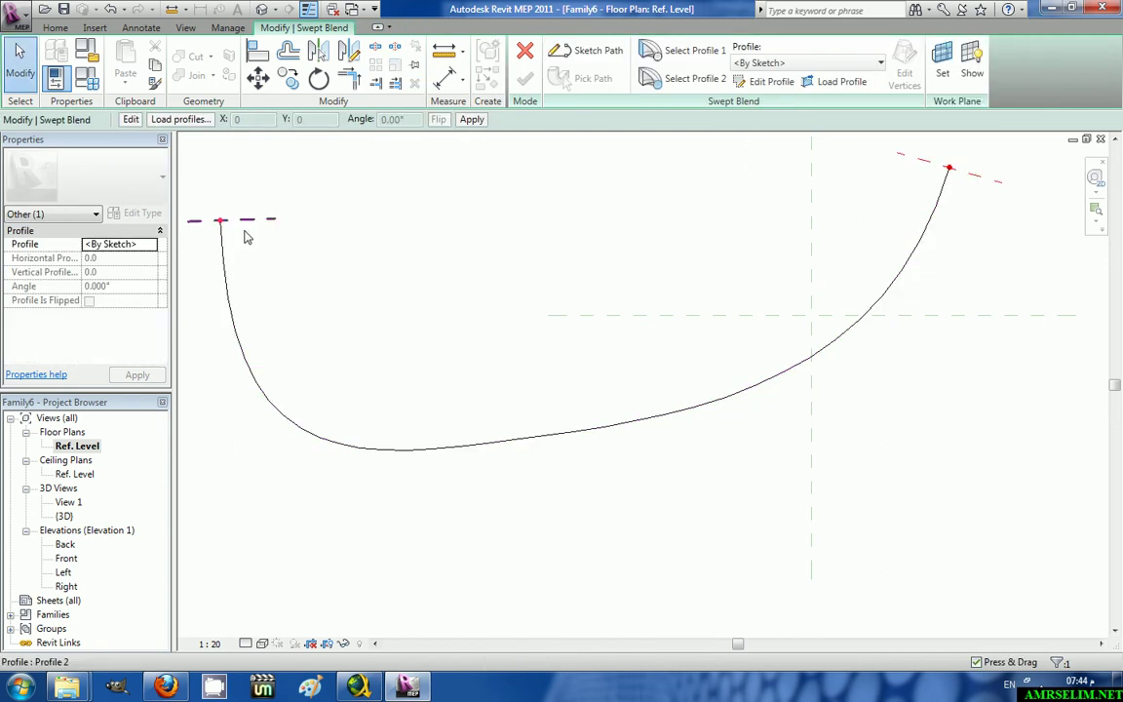
# Select the second end profile for editing and sketch it in the default 3D view.
pyautogui.click(683, 78)
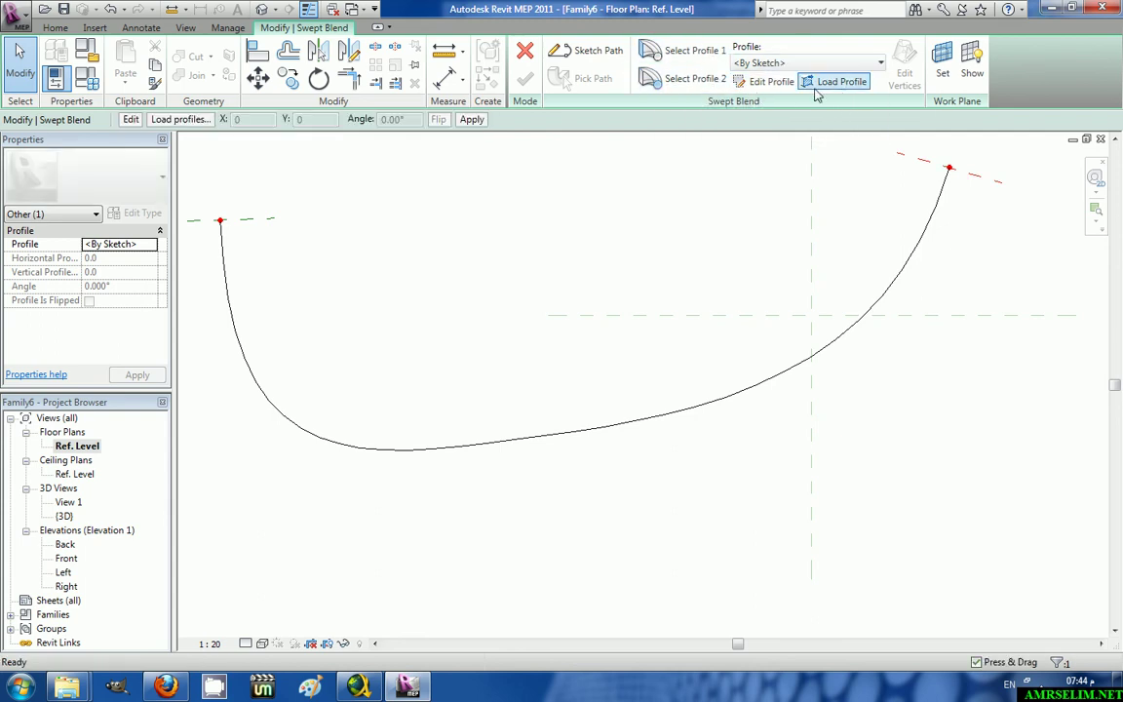
pyautogui.click(771, 81)
pyautogui.click(473, 298)
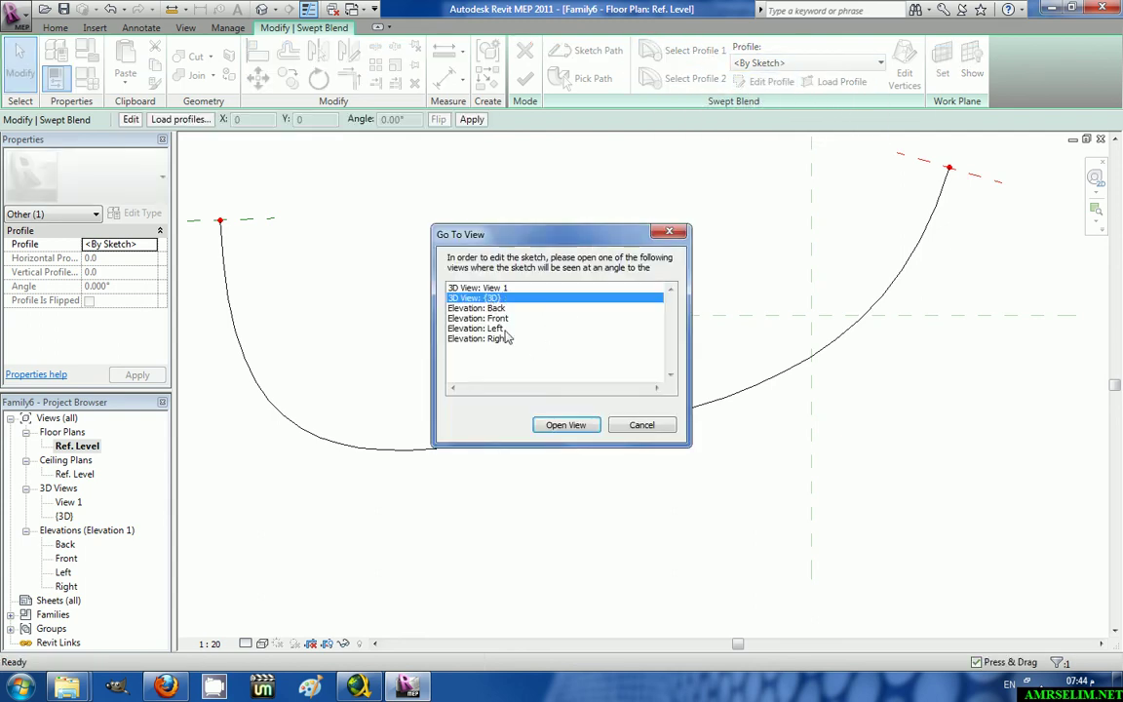
pyautogui.click(564, 431)
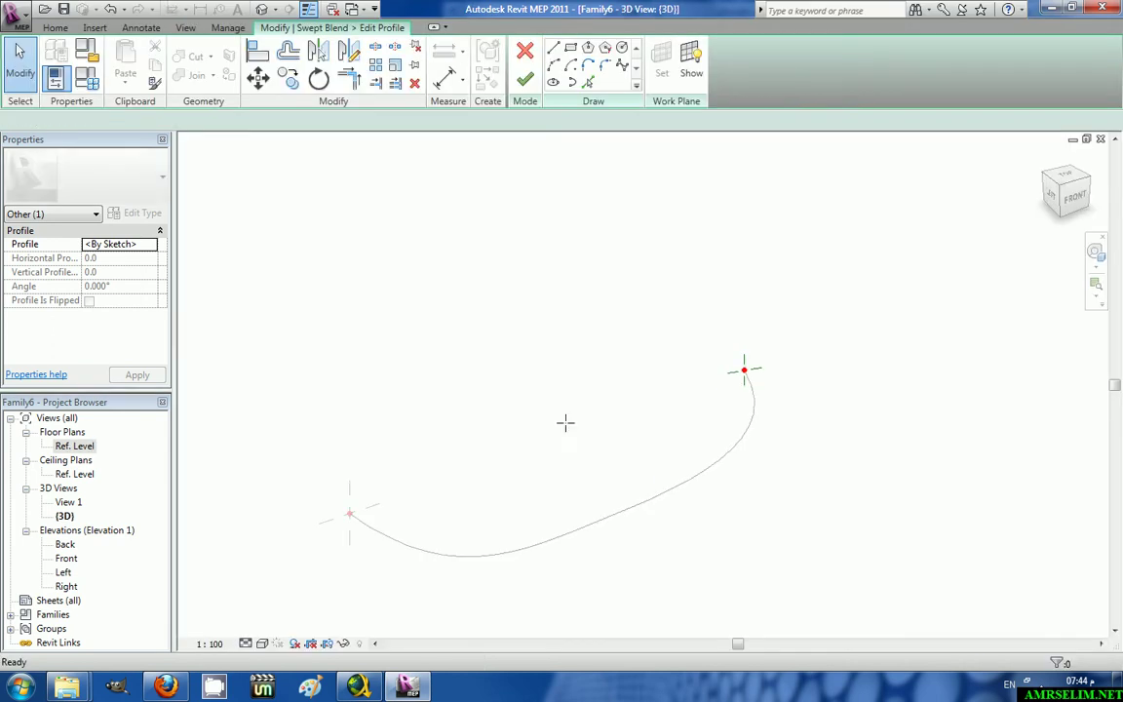
pyautogui.scroll(5, 777, 381)
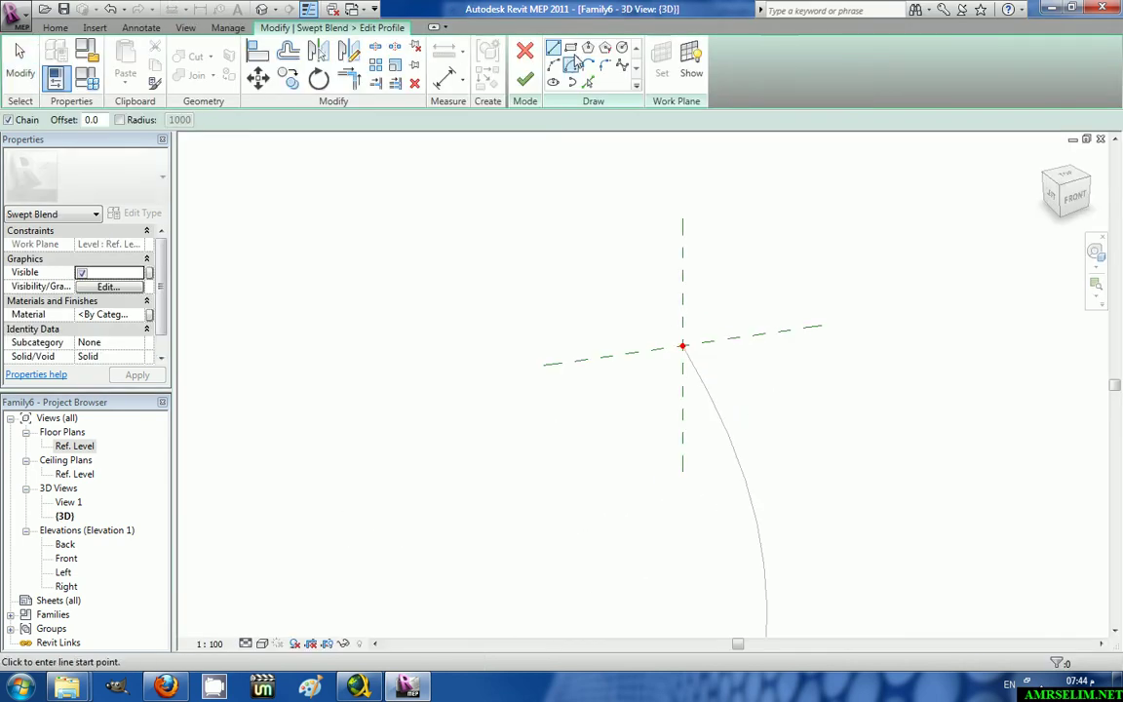
# Sketch a six-sided inscribed hexagon centred on the path endpoint and finish the profile.
pyautogui.click(588, 48)
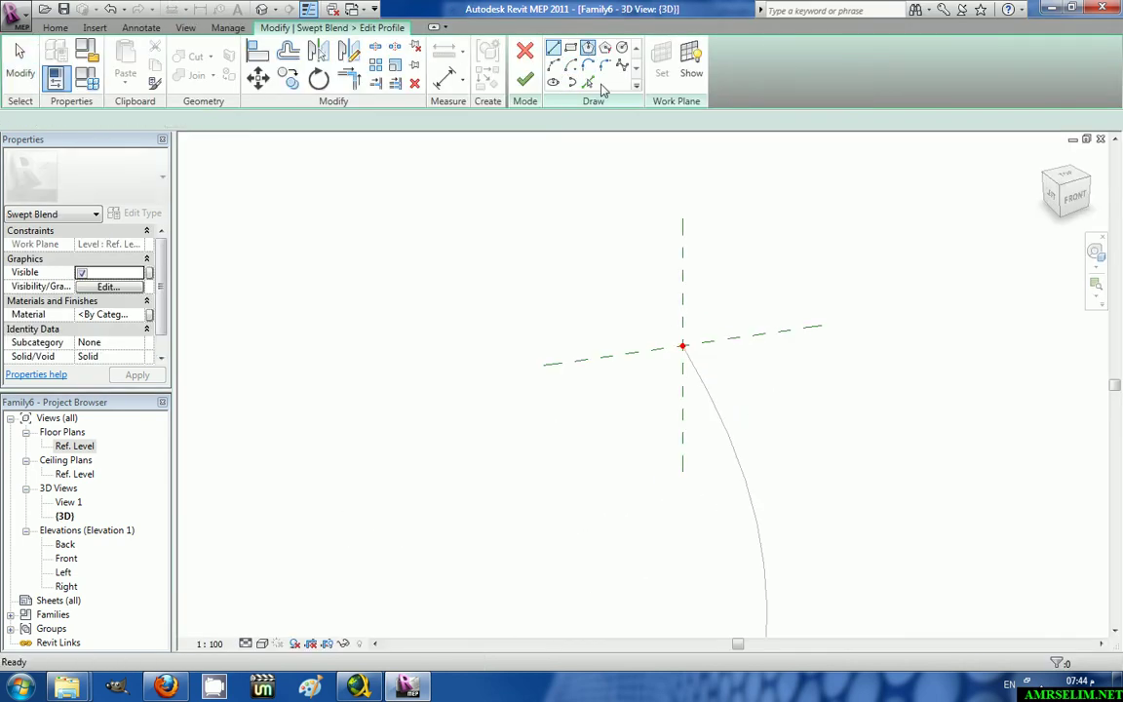
pyautogui.click(683, 346)
pyautogui.click(704, 315)
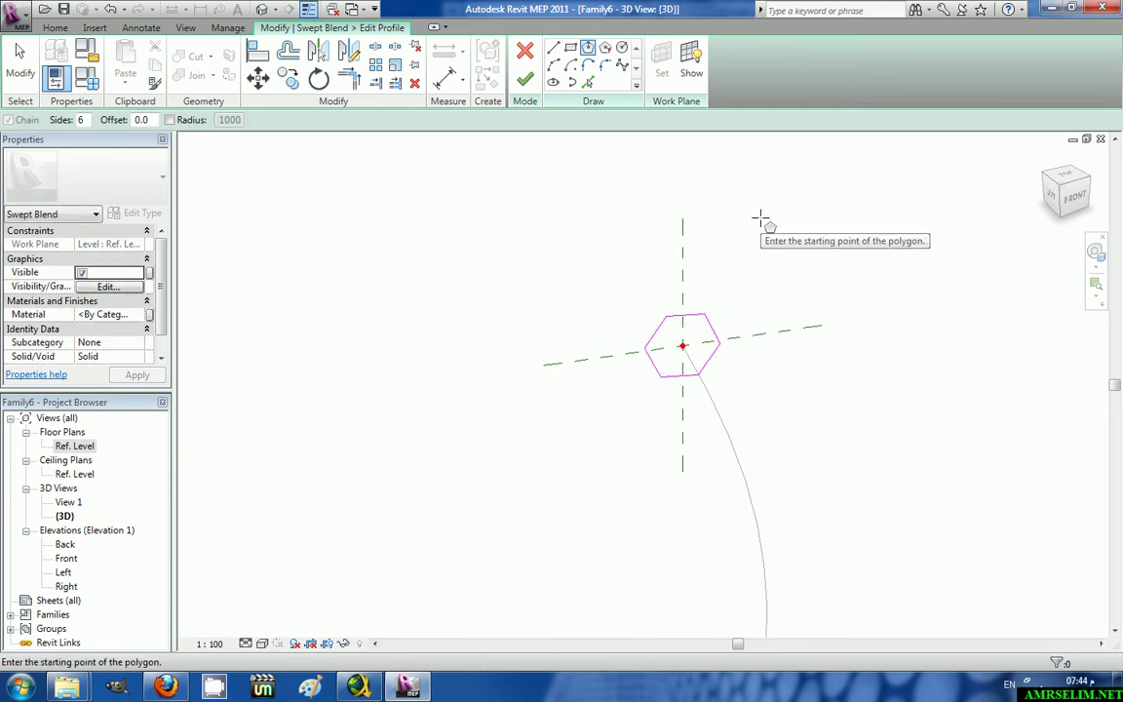
pyautogui.click(525, 82)
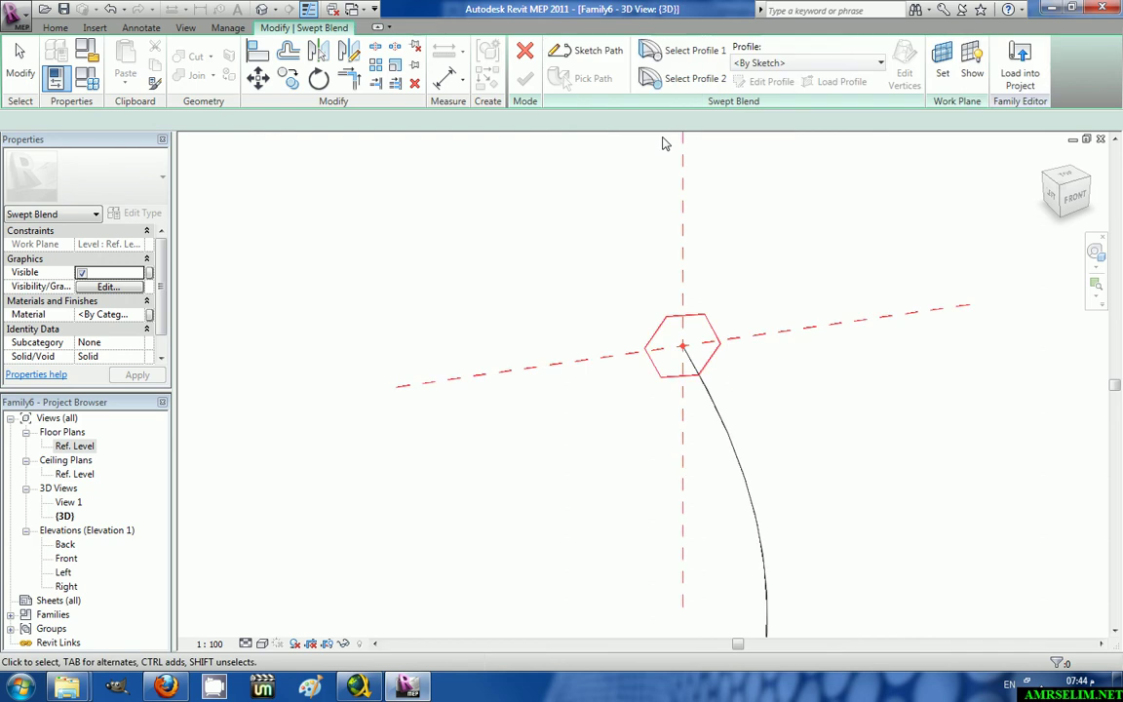
pyautogui.click(685, 82)
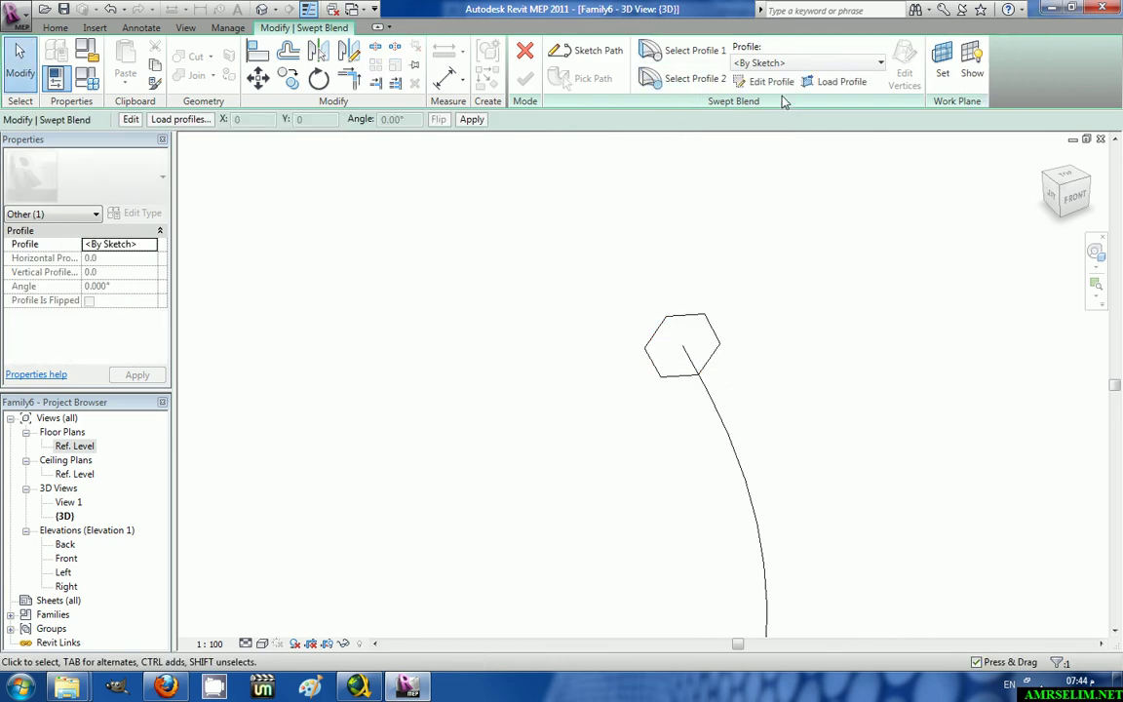
# Draw a circle profile centred on the path's other endpoint and finish the hexagon-to-circle swept blend.
pyautogui.keyDown('shift'); pyautogui.moveTo(850, 243); pyautogui.dragTo(822, 239, button='middle'); pyautogui.keyUp('shift')
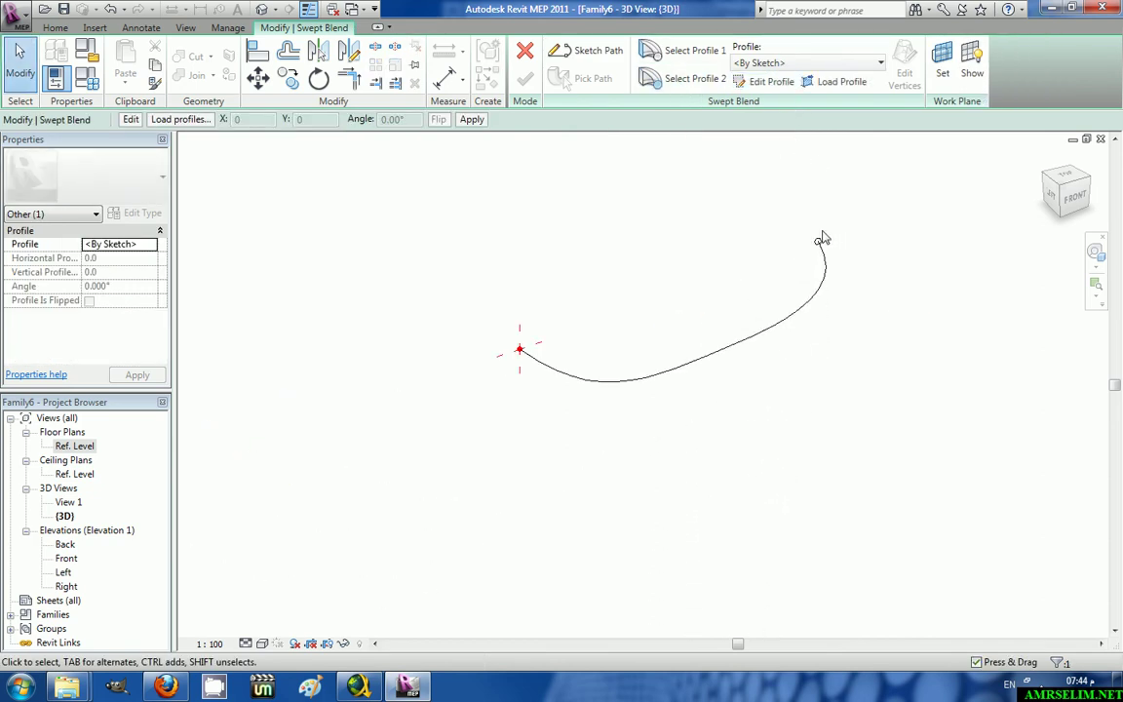
pyautogui.scroll(5, 566, 330)
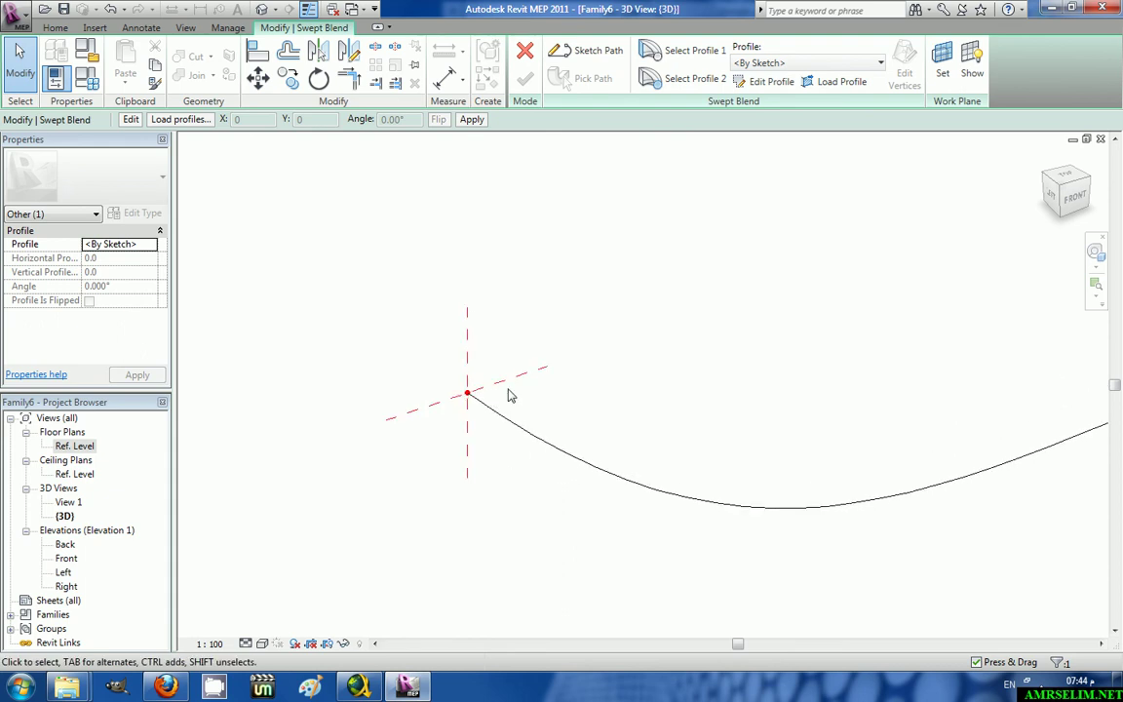
pyautogui.click(687, 80)
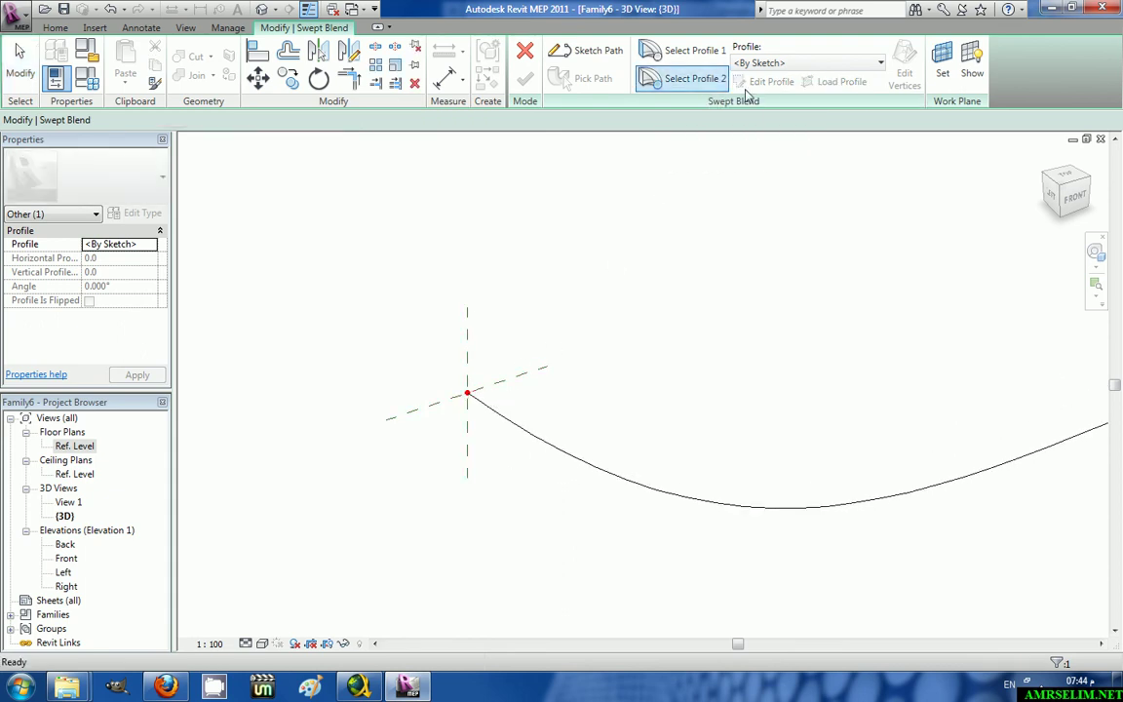
pyautogui.click(738, 86)
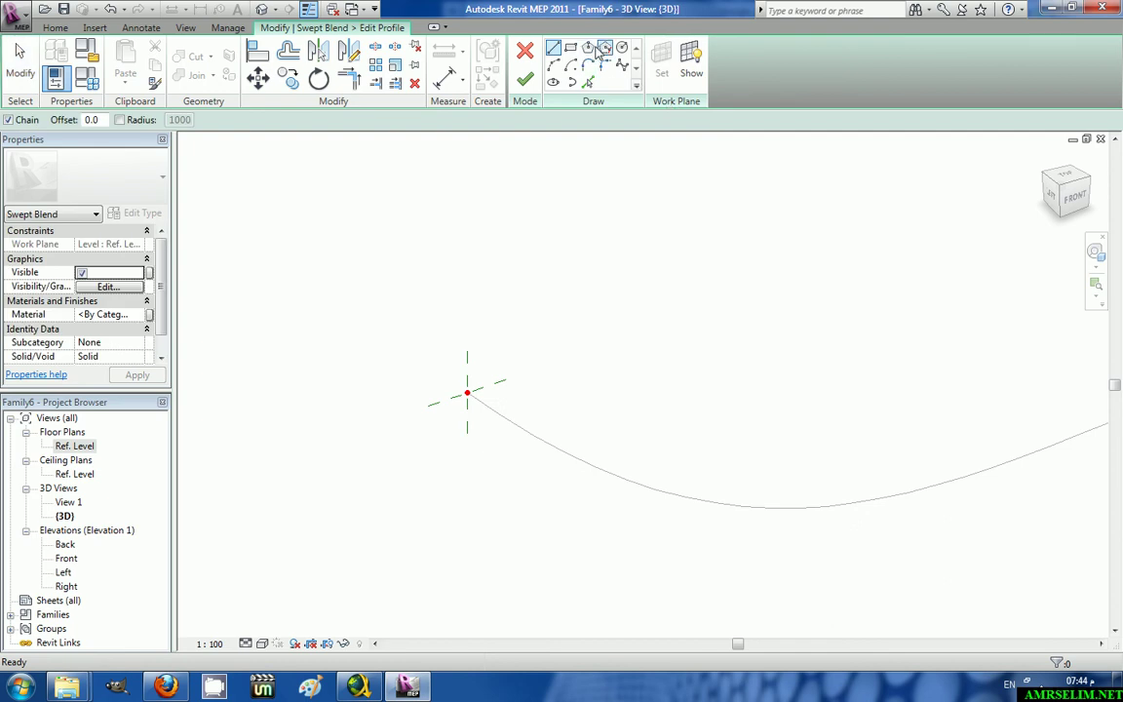
pyautogui.click(621, 46)
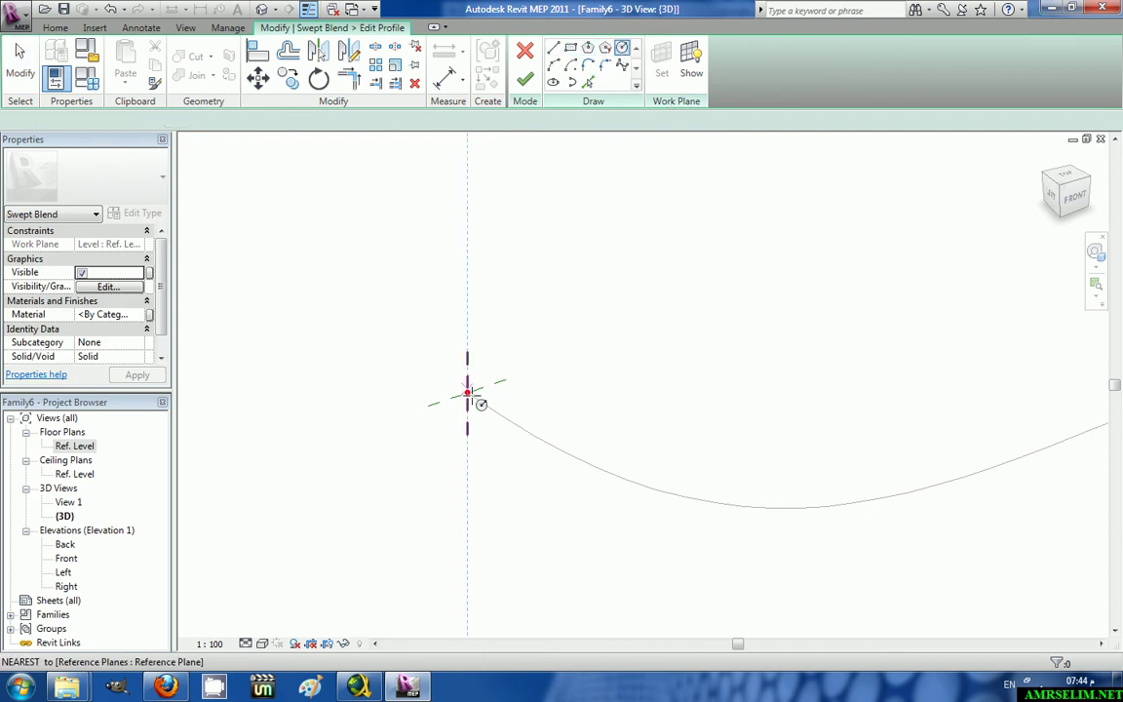
pyautogui.click(467, 393)
pyautogui.click(480, 379)
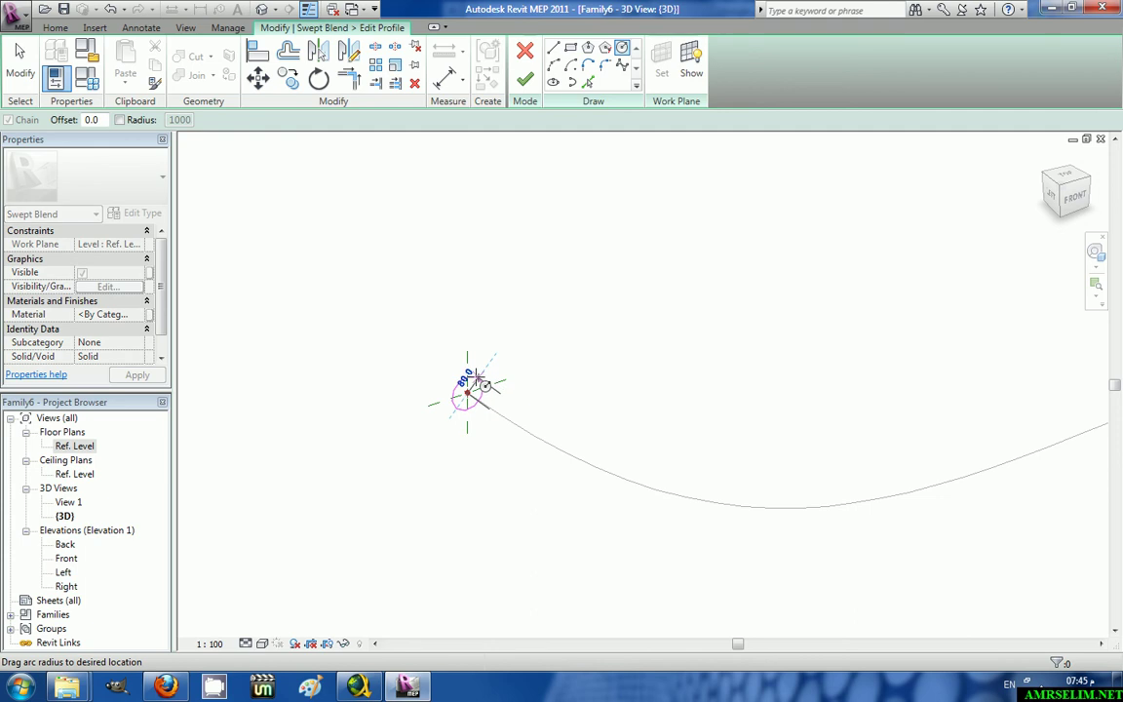
pyautogui.click(524, 82)
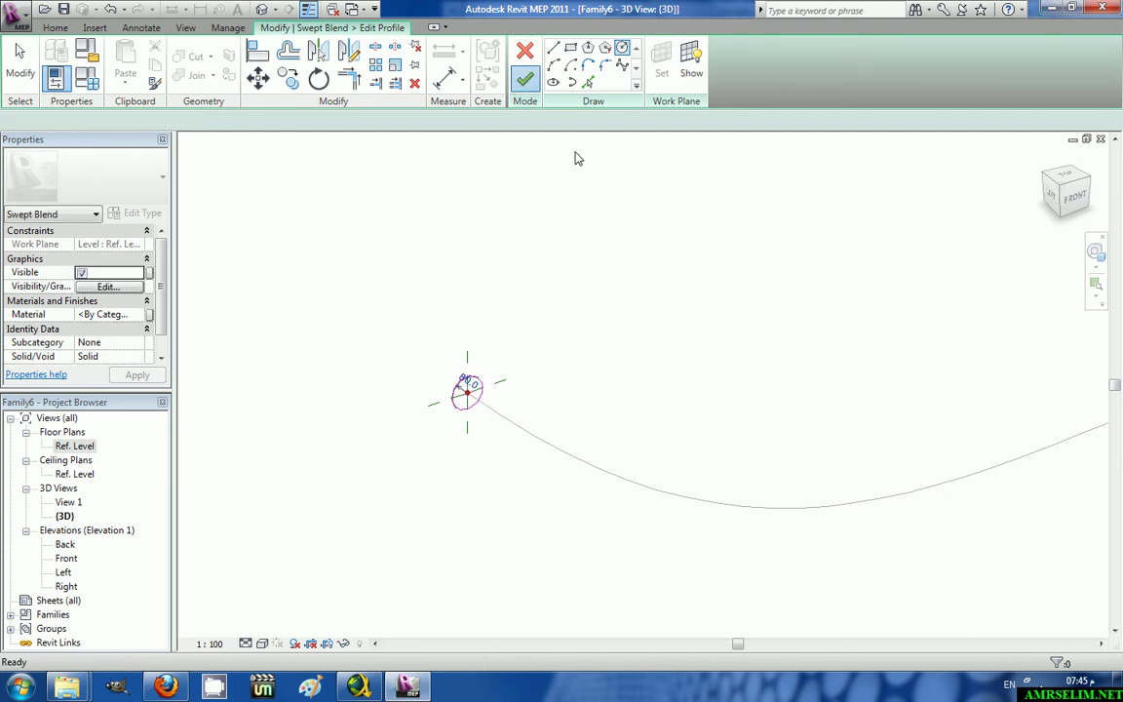
pyautogui.click(524, 80)
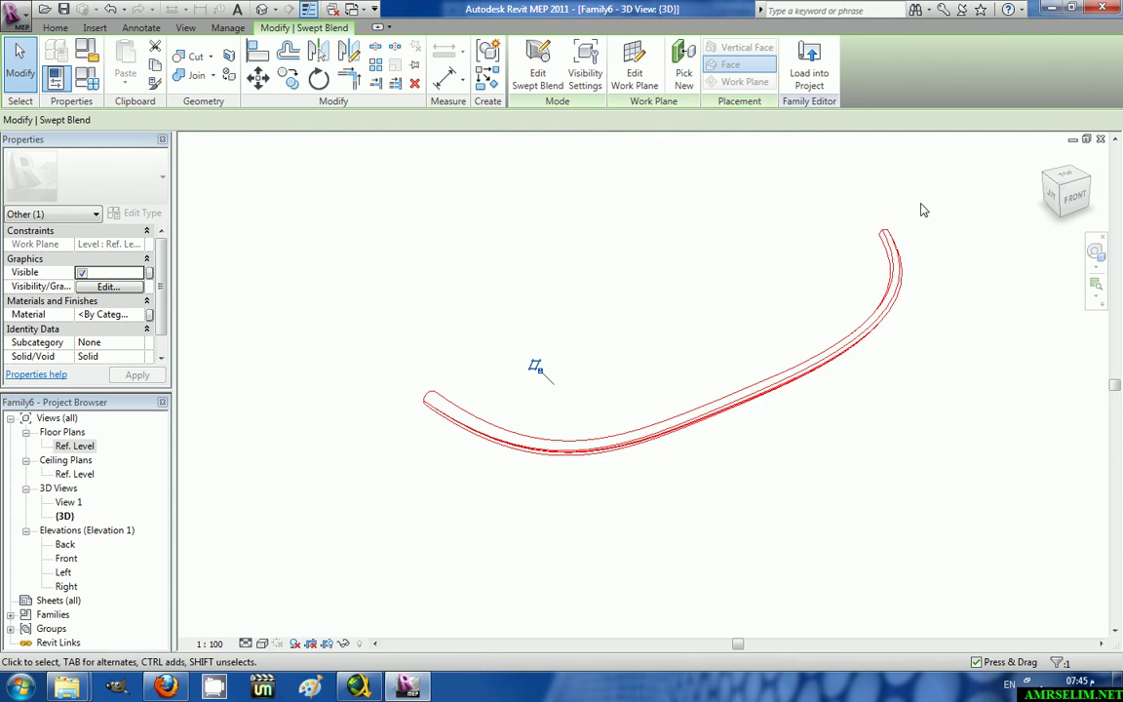
pyautogui.scroll(5, 900, 226)
pyautogui.scroll(-3, 835, 228)
pyautogui.scroll(-3, 819, 248)
pyautogui.scroll(2, 770, 282)
pyautogui.scroll(-1, 759, 292)
pyautogui.scroll(-2, 721, 312)
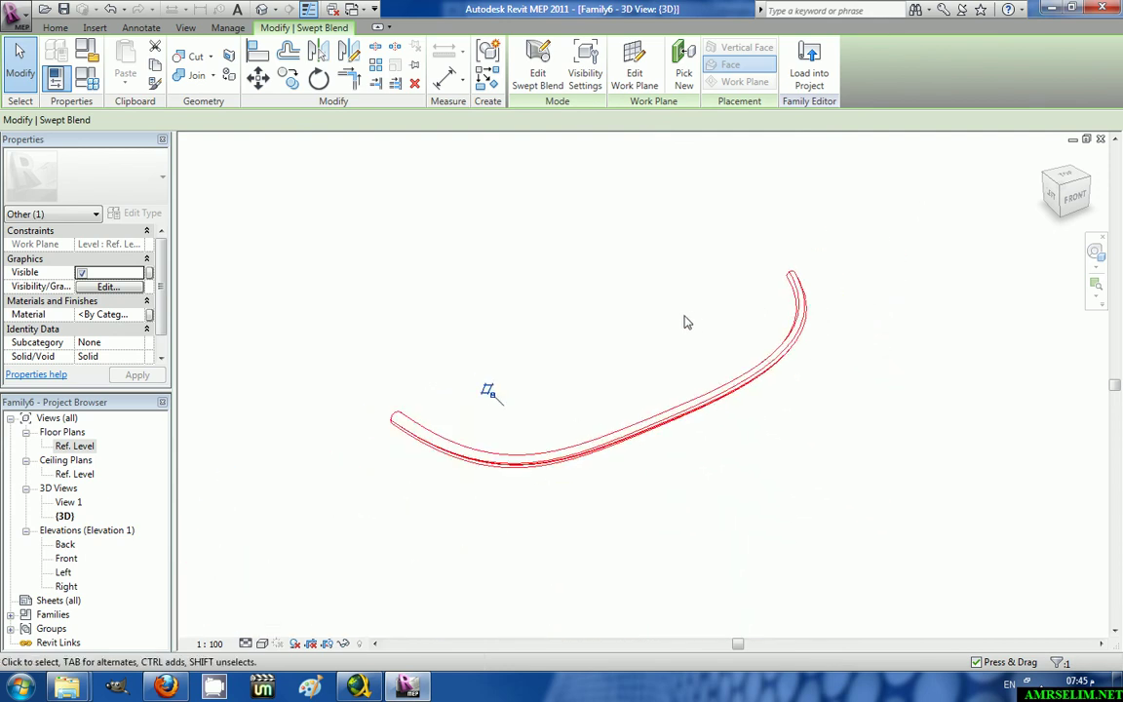
pyautogui.scroll(2, 477, 354)
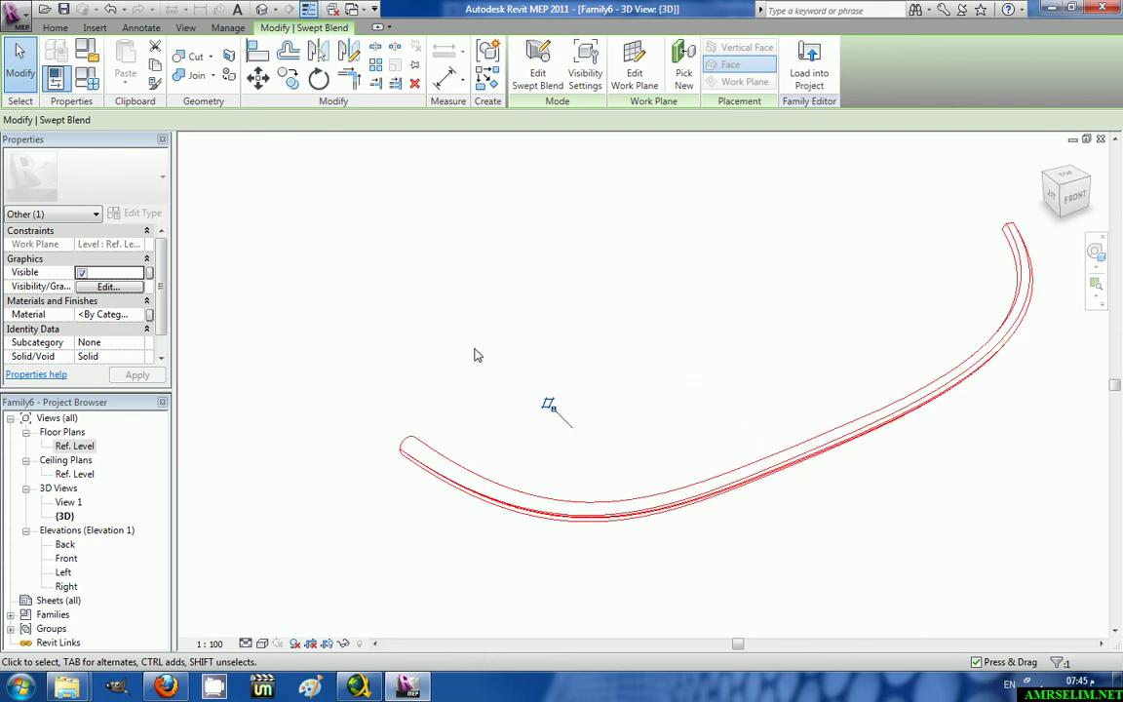
pyautogui.scroll(1, 378, 454)
pyautogui.scroll(3, 429, 474)
pyautogui.scroll(-1, 456, 371)
pyautogui.scroll(-2, 445, 430)
pyautogui.keyDown('shift'); pyautogui.moveTo(444, 430); pyautogui.dragTo(516, 350, button='middle'); pyautogui.keyUp('shift')
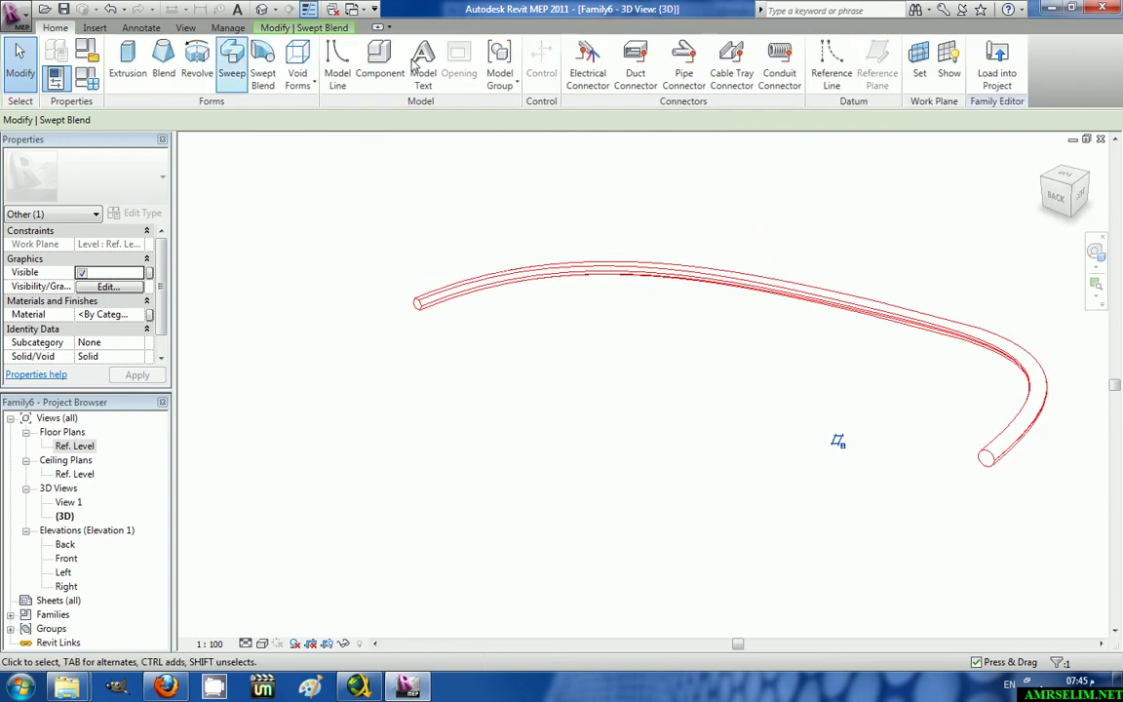
pyautogui.click(56, 27)
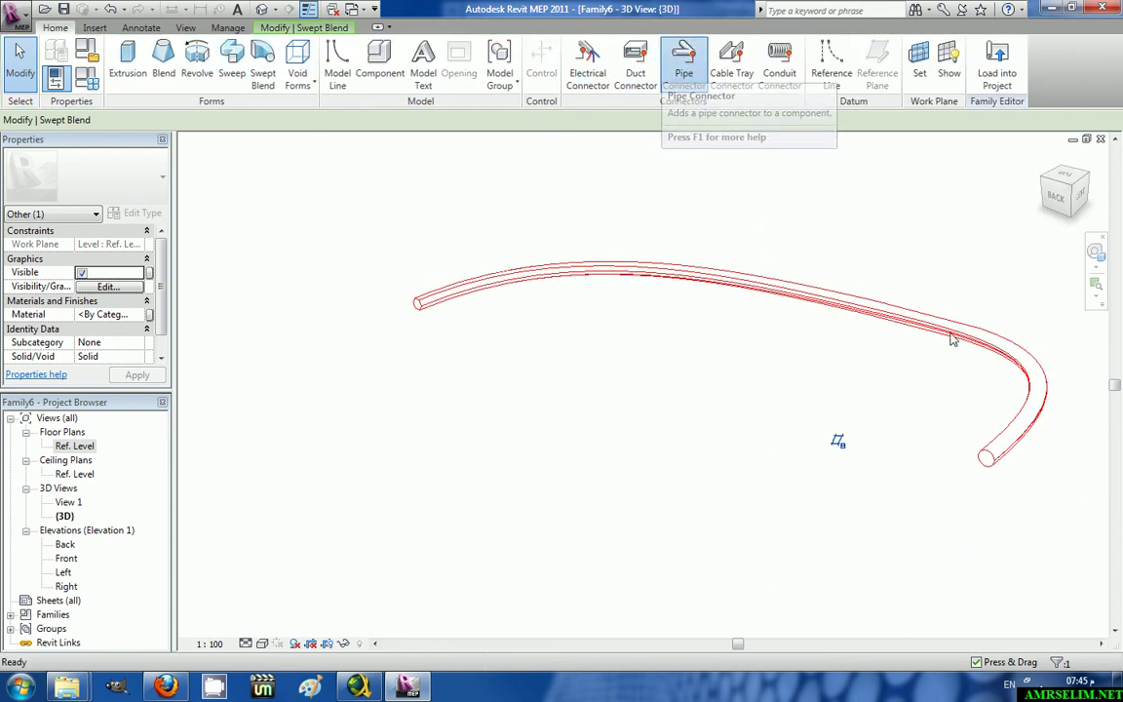
pyautogui.click(684, 68)
pyautogui.scroll(3, 972, 448)
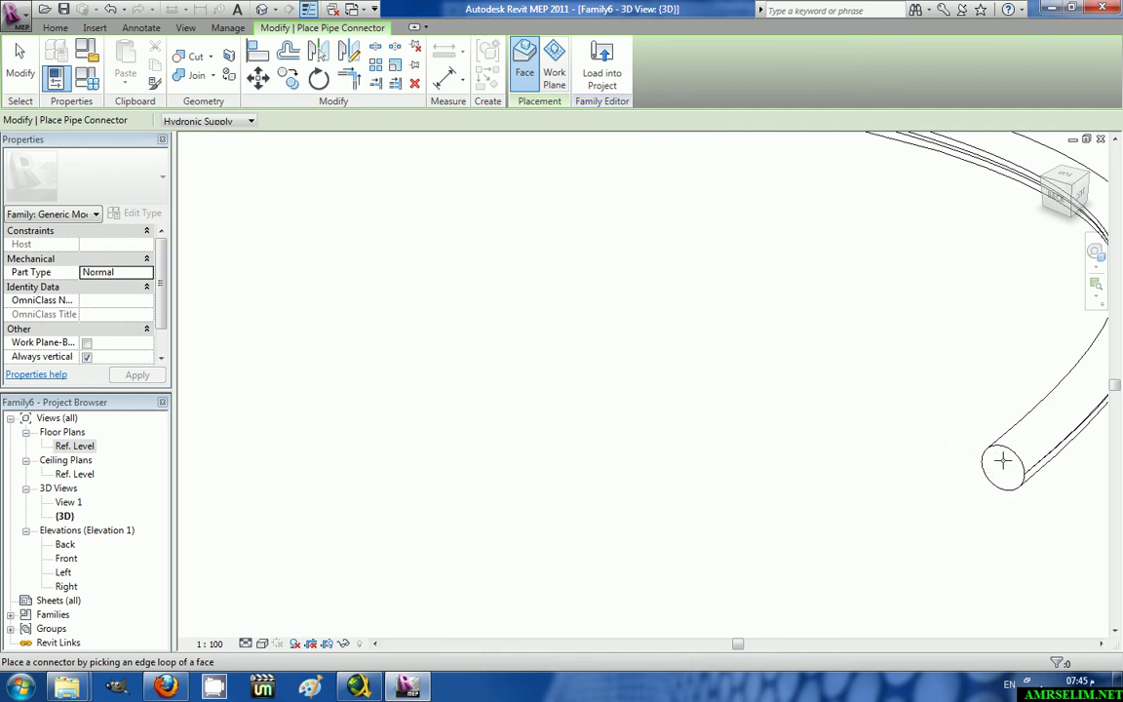
pyautogui.scroll(-2, 760, 448)
pyautogui.click(554, 63)
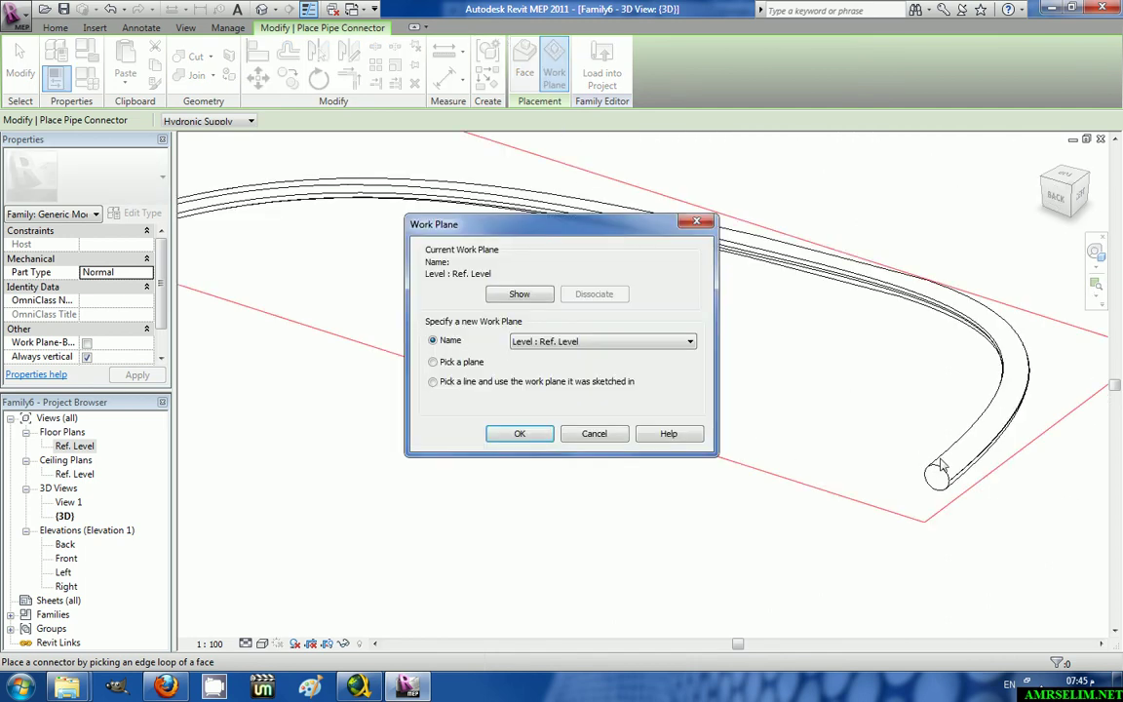
pyautogui.click(594, 435)
pyautogui.press('Escape')
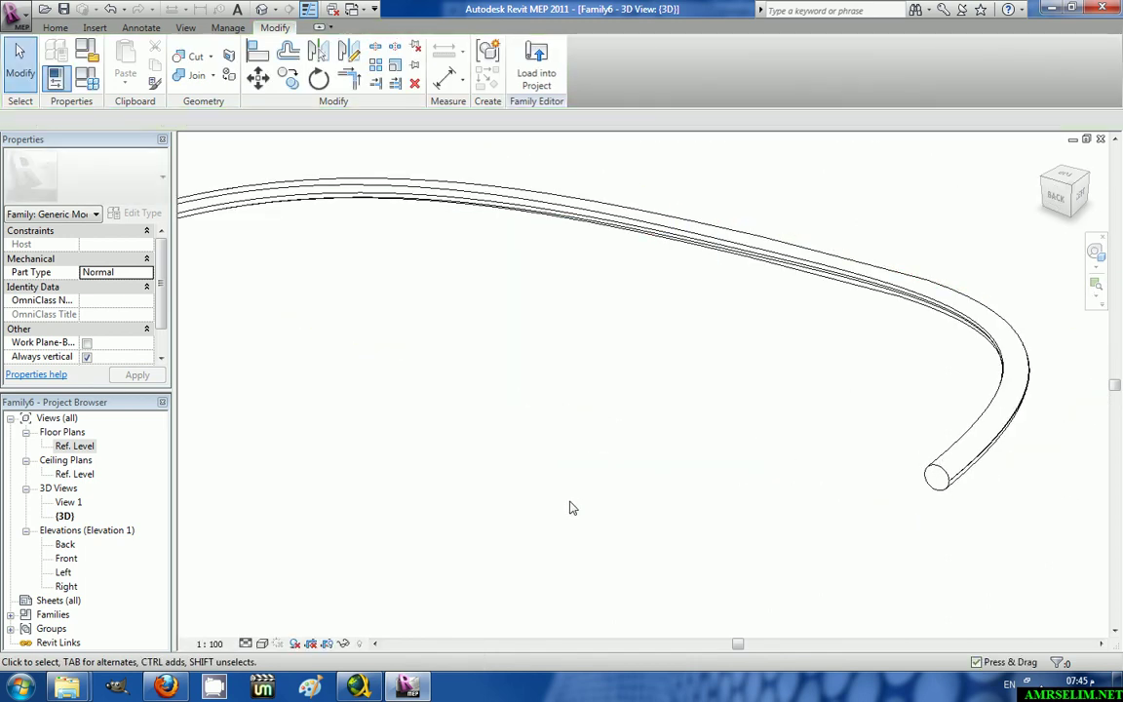